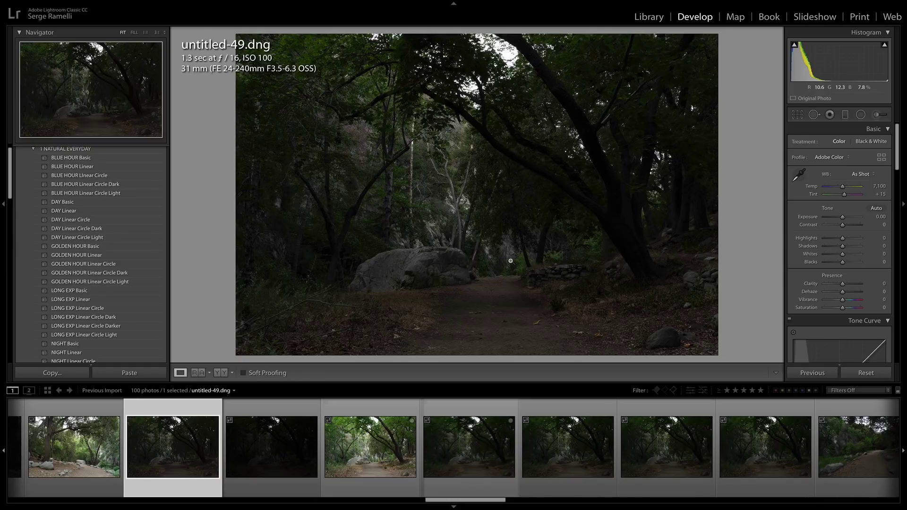
- Hide the left side panel so the dark forest trail photo gets more room
{"action": "key", "text": "F7"}
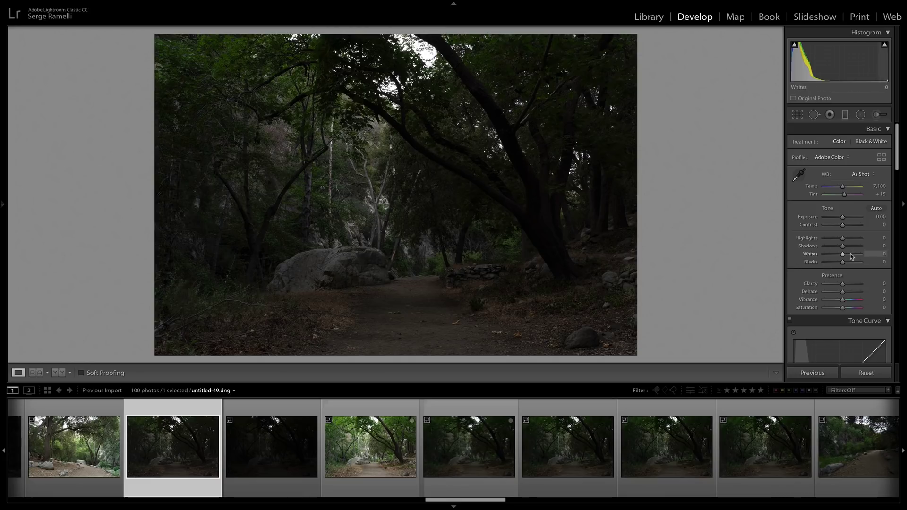
- Set Highlights -100, Shadows +100, Whites +59, Blacks -9, Shade white balance at 8,007, Tint -2, Vibrance +17
{"action": "mouse_move", "coordinate": [850, 249]}
{"action": "left_mouse_down"}
{"action": "mouse_move", "coordinate": [867, 246]}
{"action": "mouse_move", "coordinate": [817, 238]}
{"action": "mouse_move", "coordinate": [856, 255]}
{"action": "mouse_move", "coordinate": [840, 263]}
{"action": "left_mouse_up"}
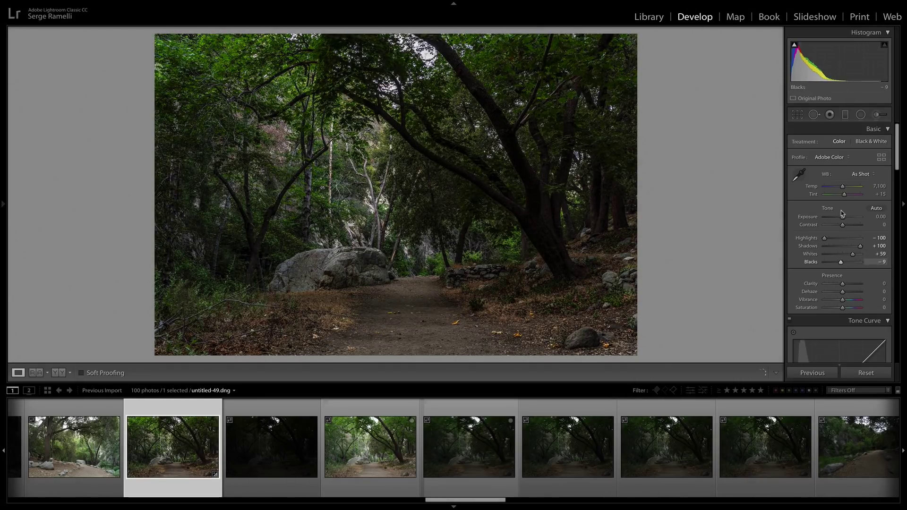
{"action": "left_click", "coordinate": [859, 175]}
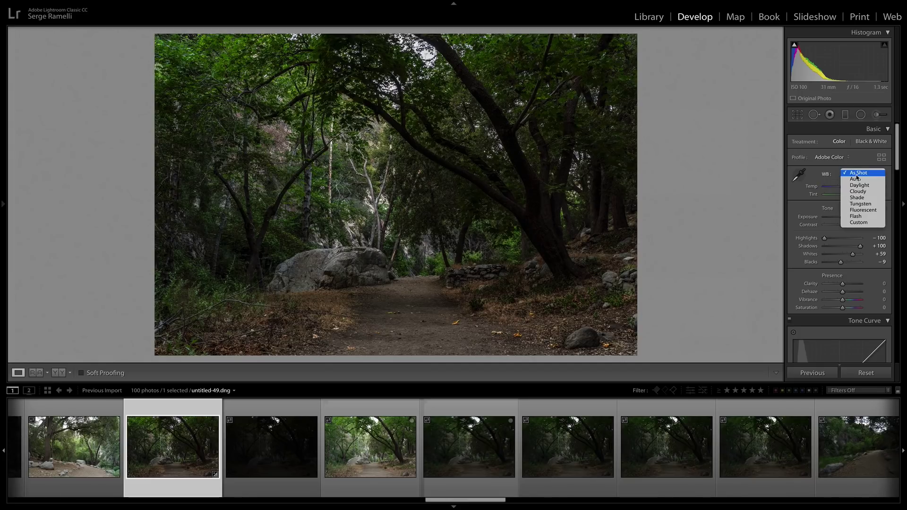
{"action": "left_click", "coordinate": [861, 198]}
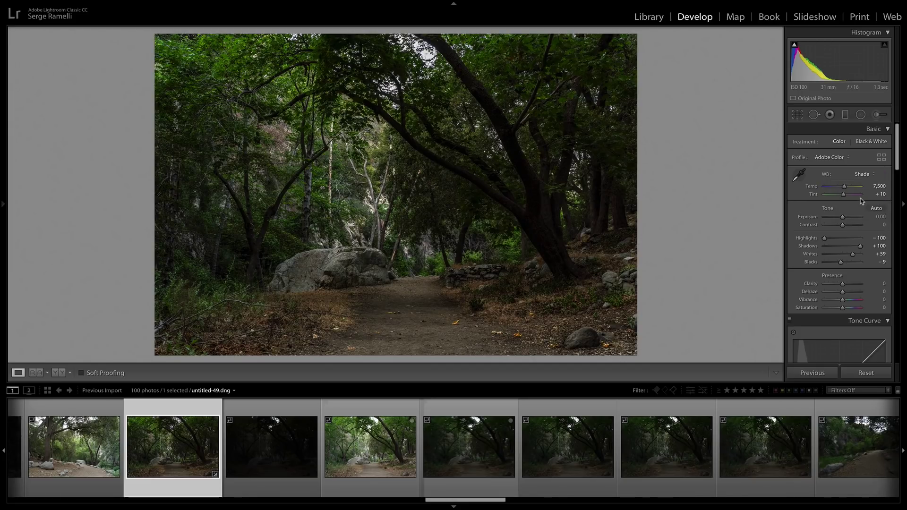
{"action": "left_click_drag", "start_coordinate": [843, 189], "coordinate": [845, 189]}
{"action": "left_click_drag", "start_coordinate": [844, 195], "coordinate": [842, 198]}
{"action": "left_click_drag", "start_coordinate": [844, 300], "coordinate": [846, 300]}
{"action": "right_click", "coordinate": [157, 435]}
- Send a copy with Lightroom adjustments to Luminar 2018, opening as untitled-49.tiff
{"action": "mouse_move", "coordinate": [193, 461]}
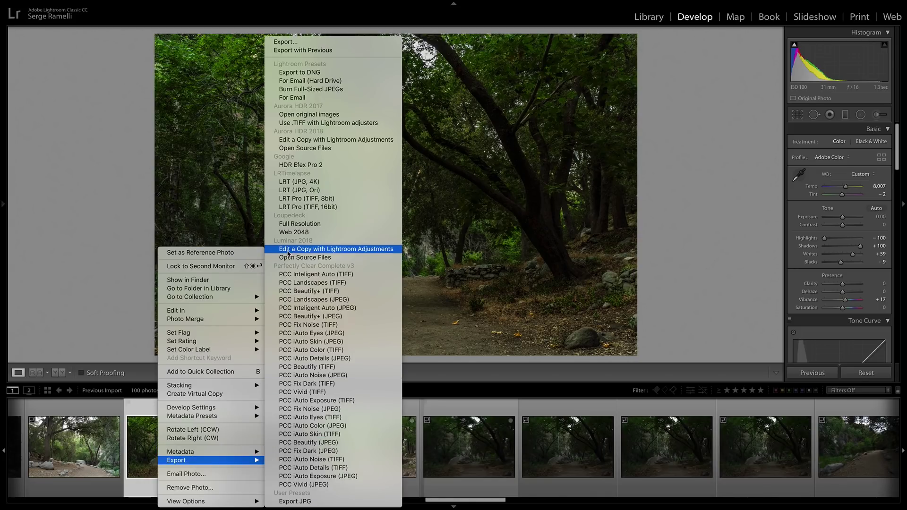
{"action": "left_click", "coordinate": [381, 251]}
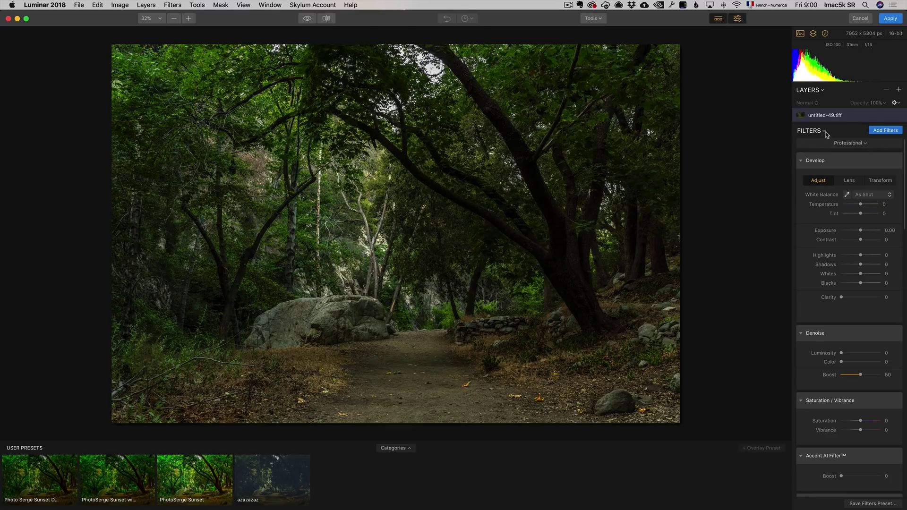
{"action": "left_click", "coordinate": [857, 144]}
{"action": "left_click", "coordinate": [837, 158]}
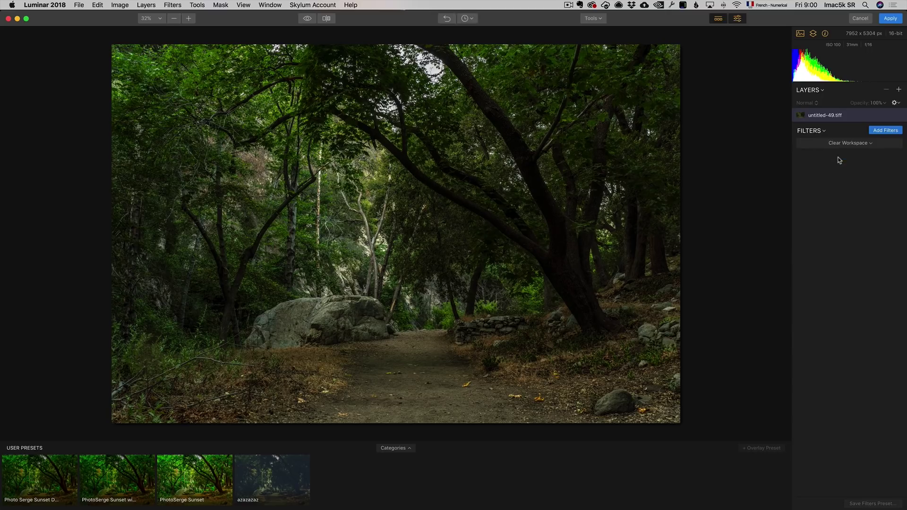
{"action": "left_click", "coordinate": [842, 144]}
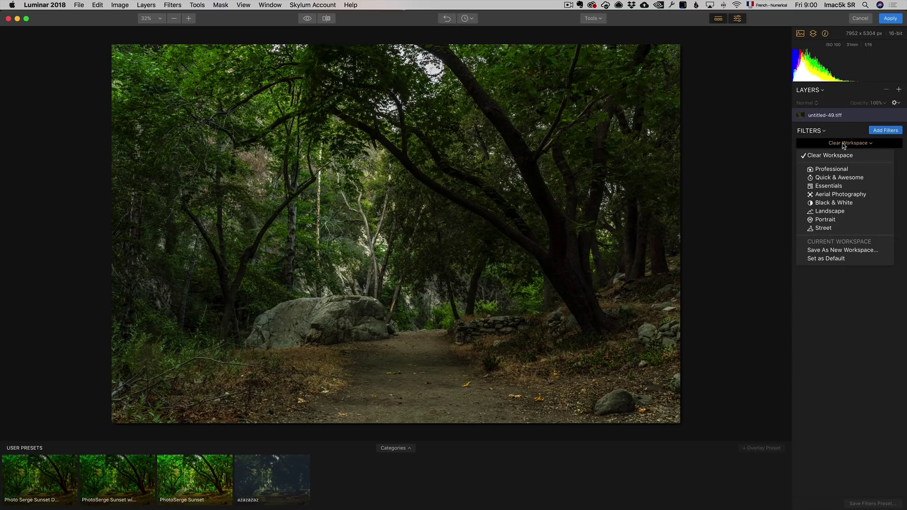
{"action": "left_click", "coordinate": [852, 170]}
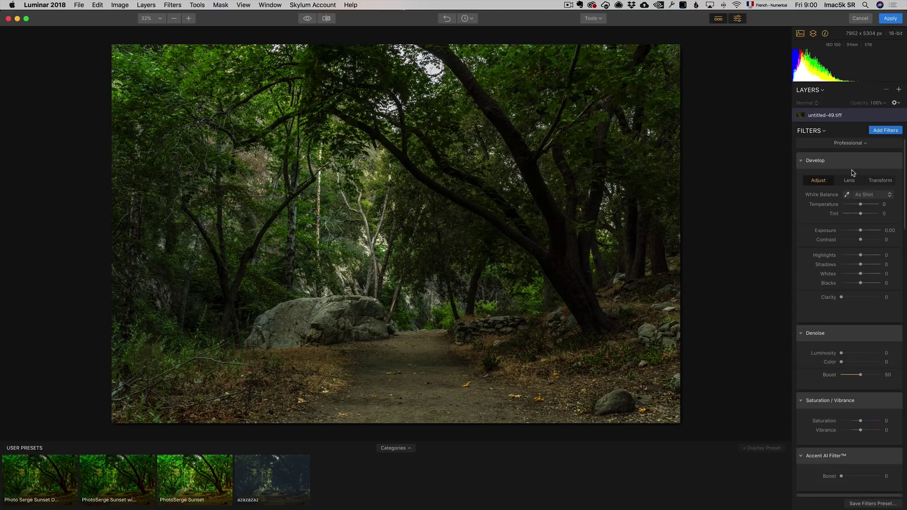
- Collapse Develop, Denoise, Saturation/Vibrance, Accent AI, Dehaze and Remove Color Cast, leaving Accent AI Boost at 0
{"action": "left_click", "coordinate": [802, 164]}
{"action": "left_click", "coordinate": [801, 180]}
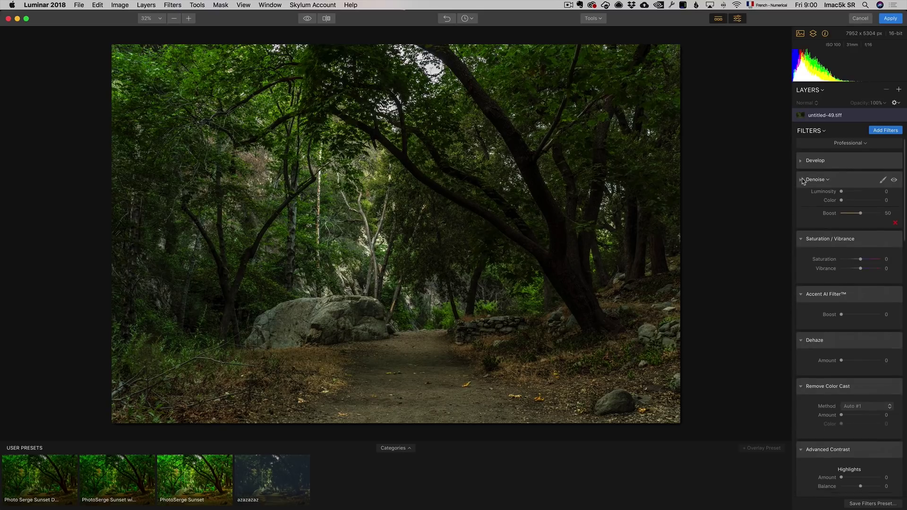
{"action": "left_click", "coordinate": [799, 200]}
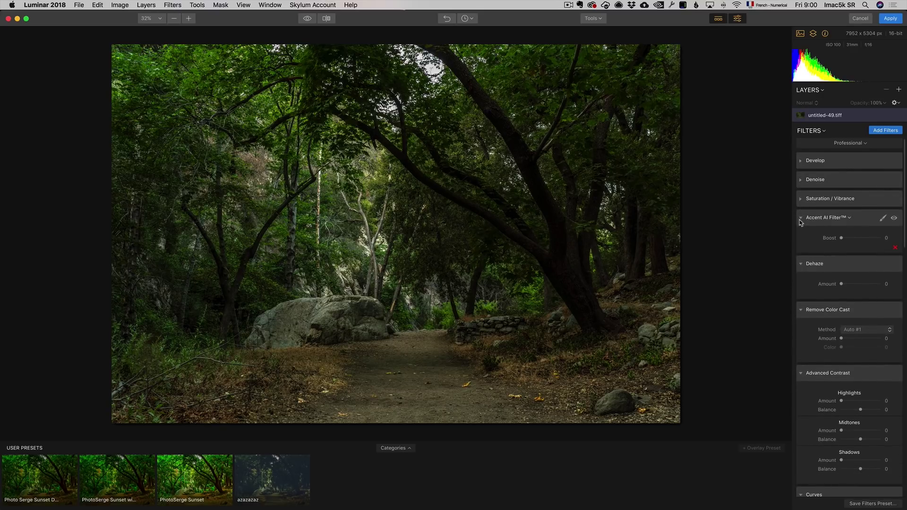
{"action": "mouse_move", "coordinate": [843, 238]}
{"action": "left_mouse_down"}
{"action": "mouse_move", "coordinate": [856, 239]}
{"action": "mouse_move", "coordinate": [849, 240]}
{"action": "left_mouse_up"}
{"action": "double_click", "coordinate": [849, 239]}
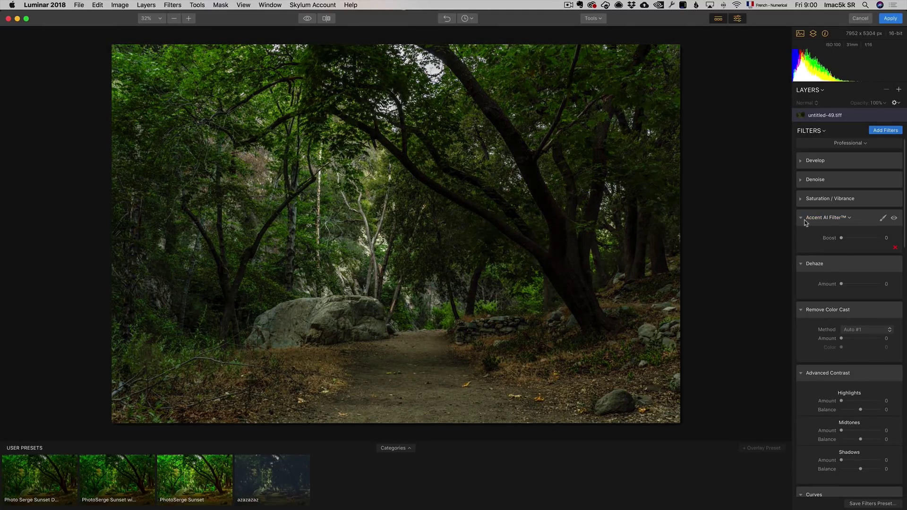
{"action": "left_click", "coordinate": [803, 218]}
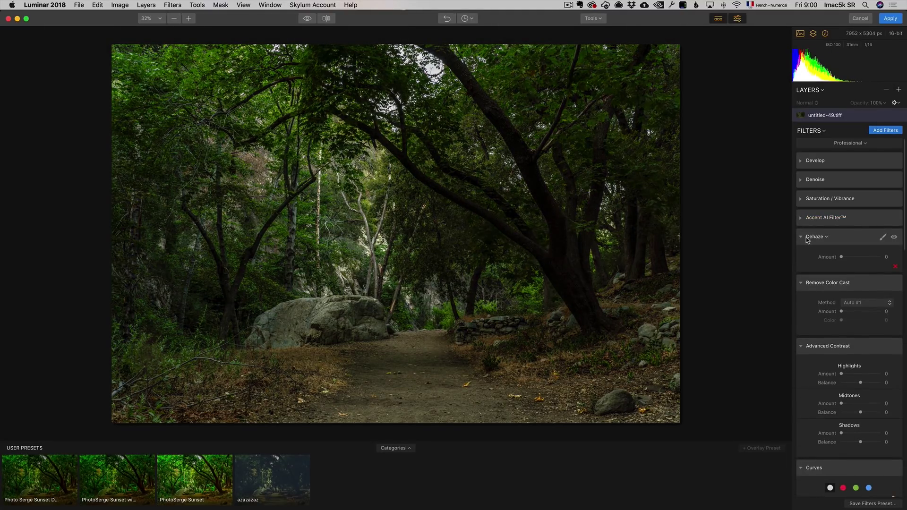
{"action": "left_click", "coordinate": [802, 237]}
{"action": "left_click", "coordinate": [801, 256]}
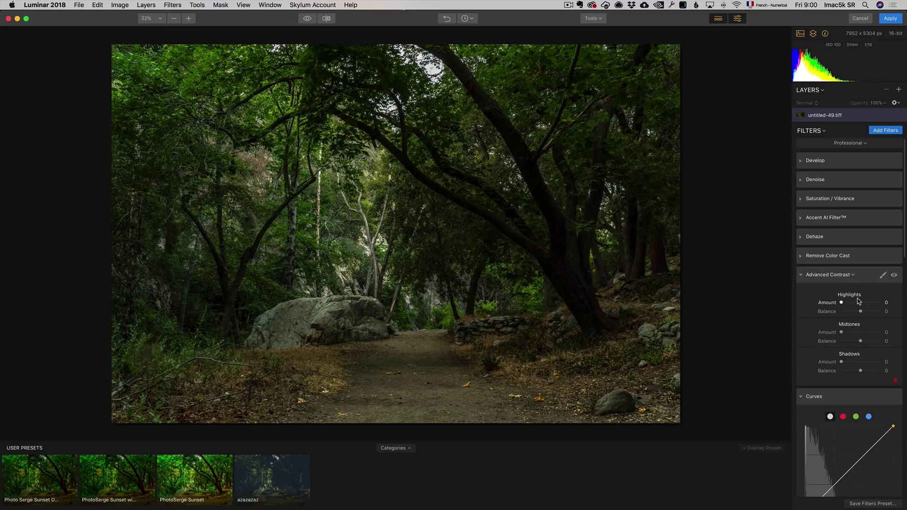
- Set Advanced Contrast Highlights 32, Midtones 47 and Shadows 40, toggling it off and on to compare
{"action": "left_click_drag", "start_coordinate": [841, 302], "coordinate": [854, 301]}
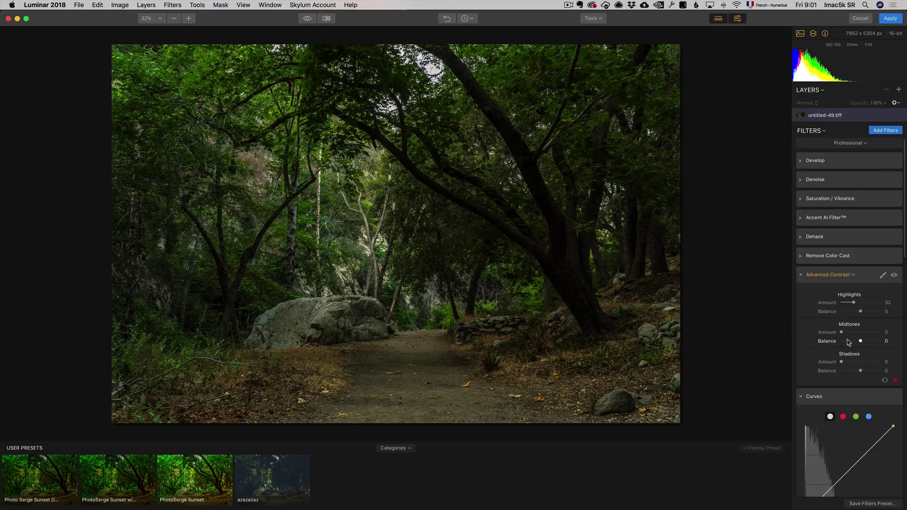
{"action": "left_click_drag", "start_coordinate": [848, 335], "coordinate": [856, 359]}
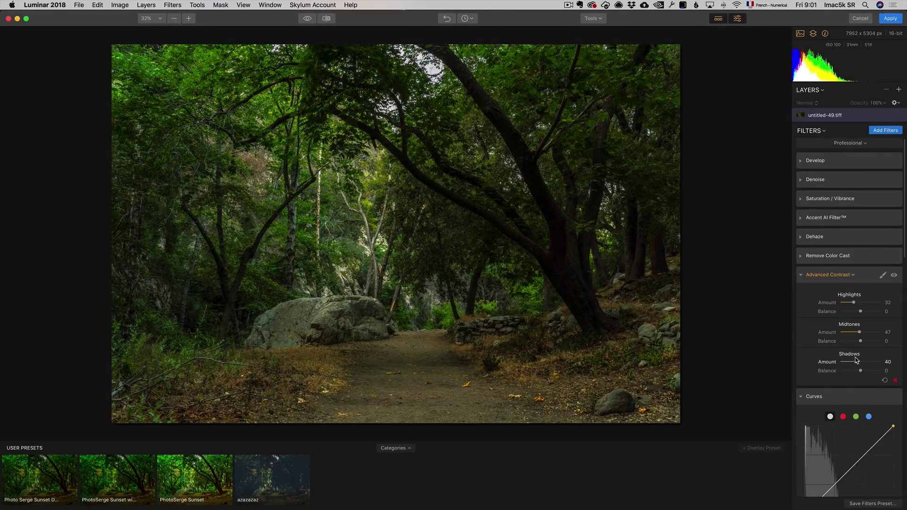
{"action": "left_click", "coordinate": [894, 275]}
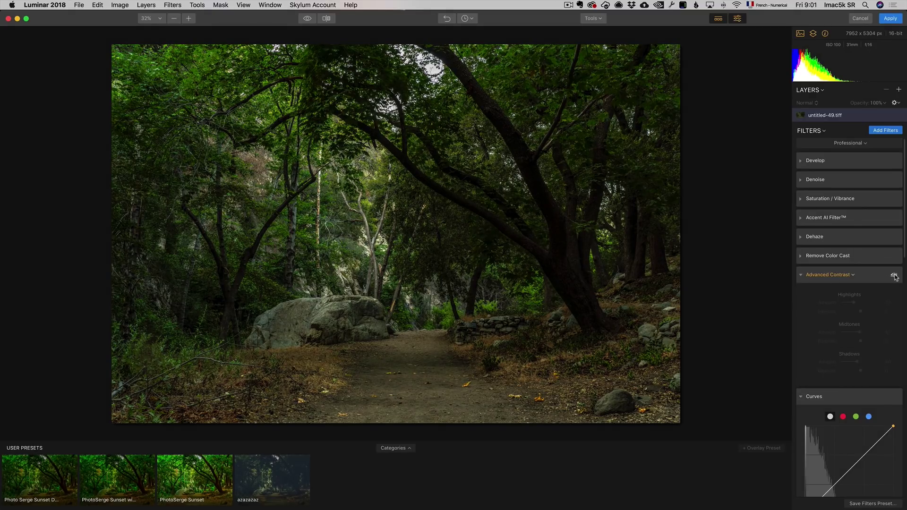
{"action": "left_click", "coordinate": [894, 276]}
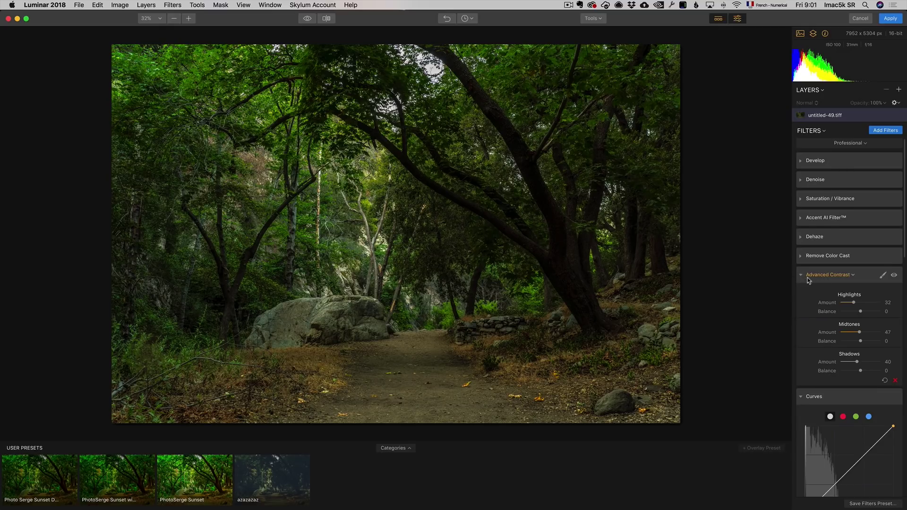
{"action": "scroll", "coordinate": [812, 283], "scroll_direction": "down", "scroll_amount": 5}
- Collapse the Curves, Polarizing, HSL, Split Toning, Structure, LUT Mapping, Vignette and Dodge & Burn filters
{"action": "left_click", "coordinate": [823, 303]}
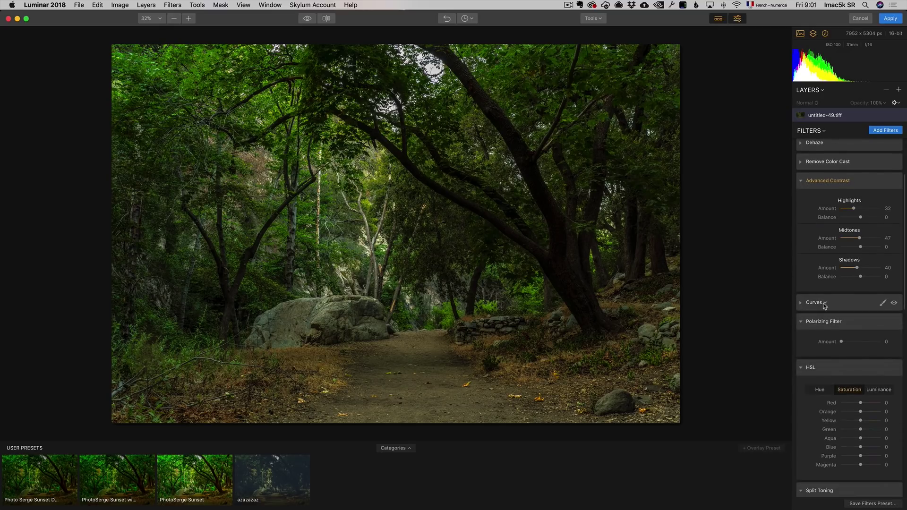
{"action": "left_click", "coordinate": [802, 323]}
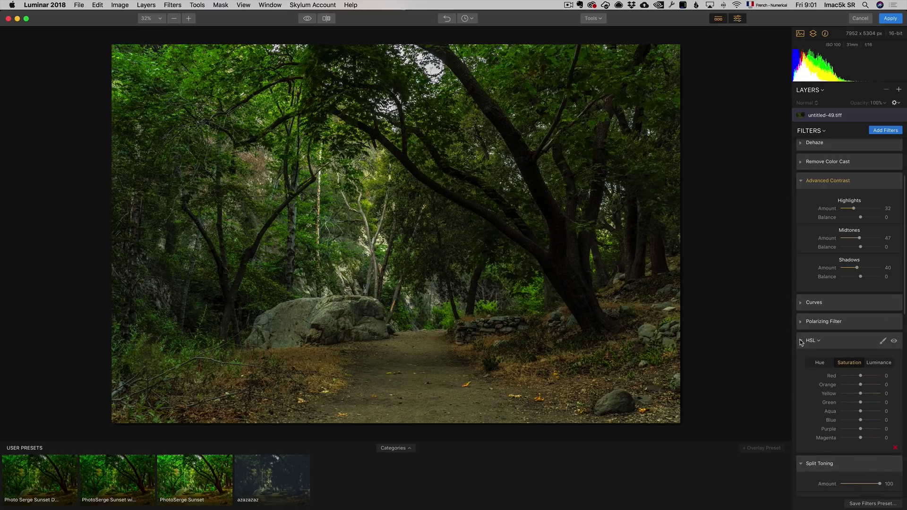
{"action": "left_click", "coordinate": [801, 341]}
{"action": "left_click", "coordinate": [805, 361]}
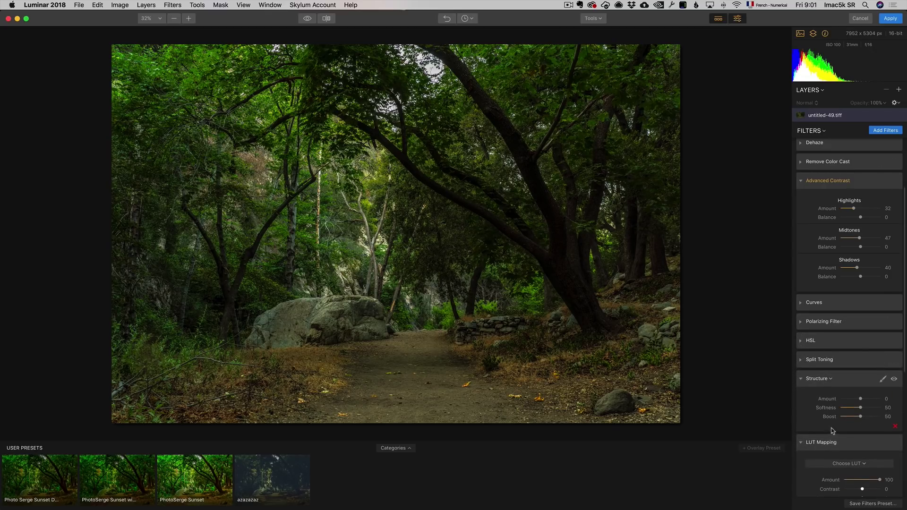
{"action": "left_click", "coordinate": [802, 379]}
{"action": "left_click", "coordinate": [803, 398]}
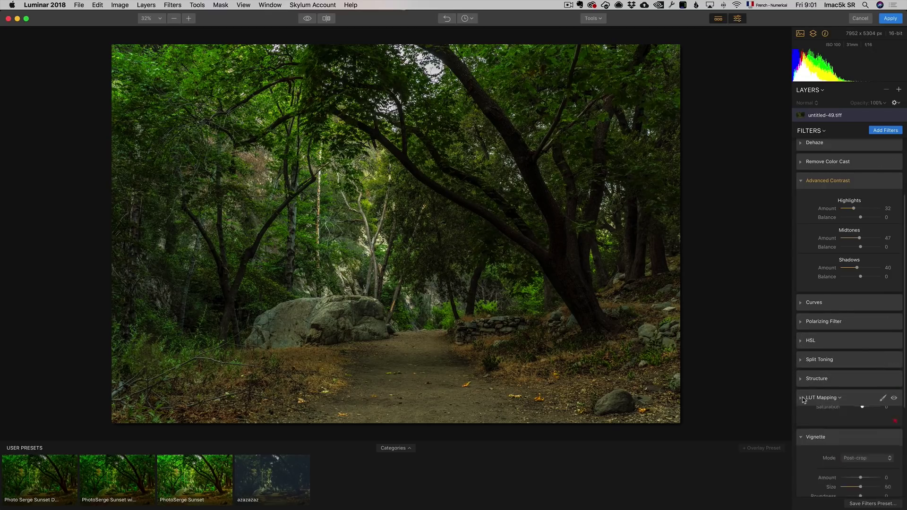
{"action": "left_click", "coordinate": [803, 416]}
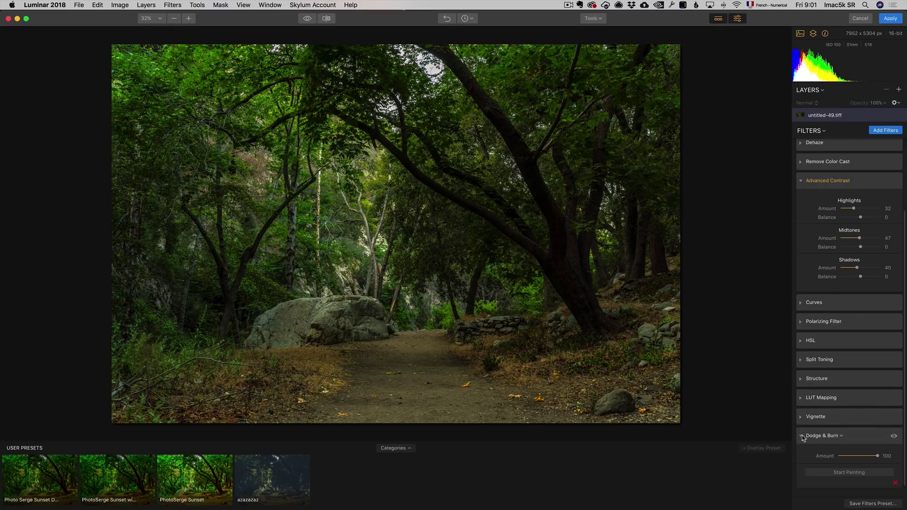
{"action": "left_click", "coordinate": [802, 436]}
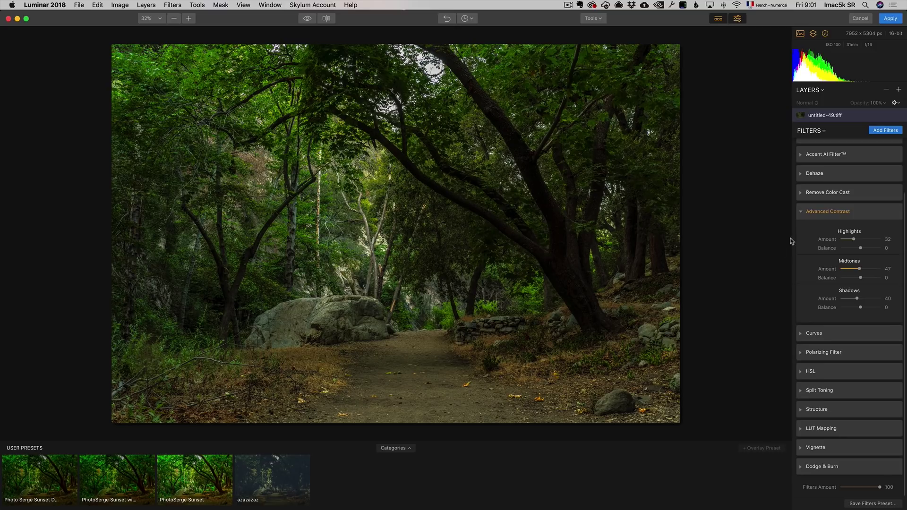
- Add a Fog filter from the Filters Catalog, set to Dark Fog with Amount 28
{"action": "left_click", "coordinate": [885, 131]}
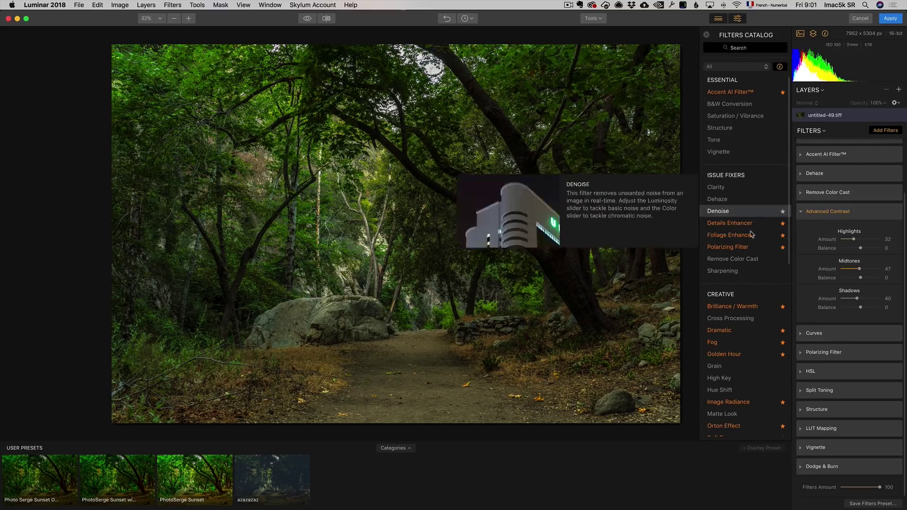
{"action": "left_click", "coordinate": [742, 341]}
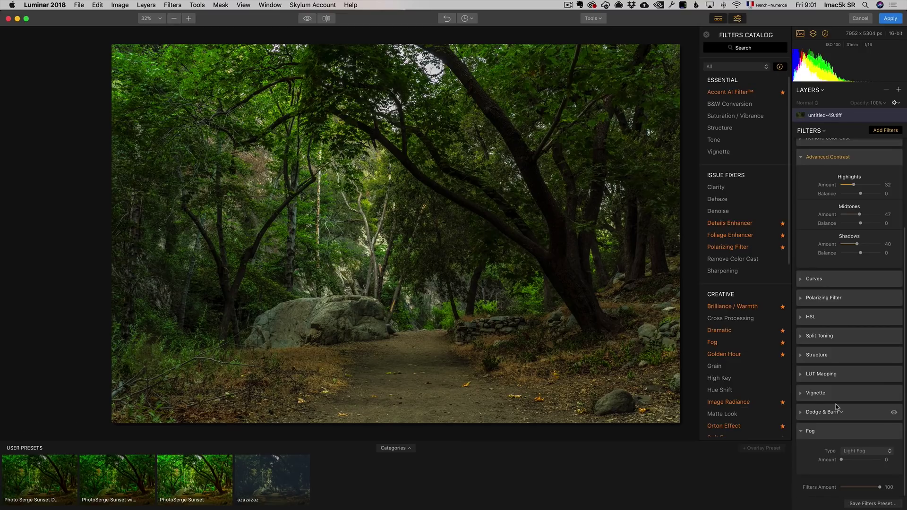
{"action": "left_click", "coordinate": [866, 452]}
{"action": "left_click", "coordinate": [866, 461]}
{"action": "left_click_drag", "start_coordinate": [843, 461], "coordinate": [856, 462]}
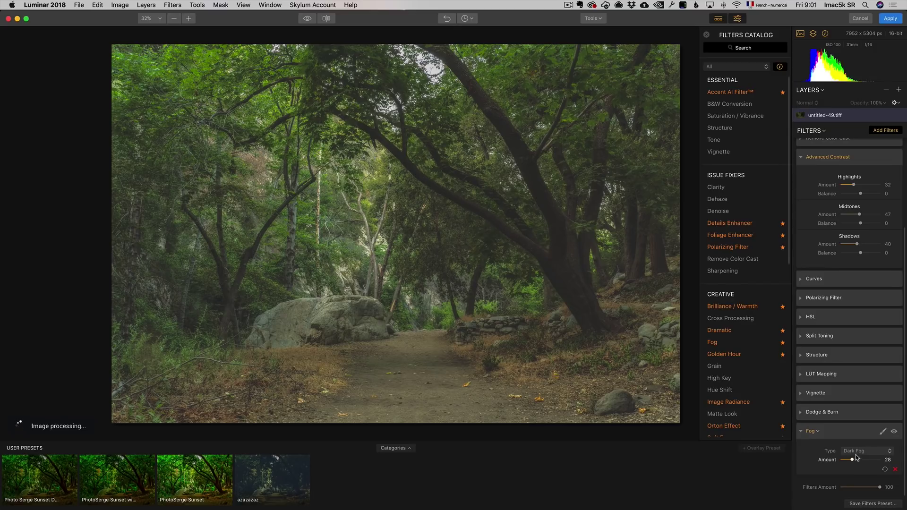
{"action": "left_click", "coordinate": [882, 432]}
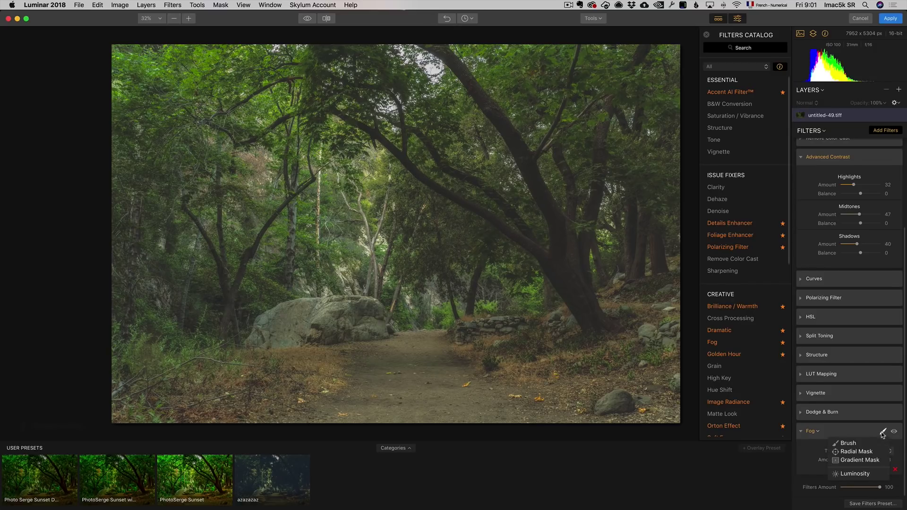
- Draw a gradient mask on the Dark Fog and stretch its top edge upward to clear the upper haze
{"action": "left_click", "coordinate": [864, 461]}
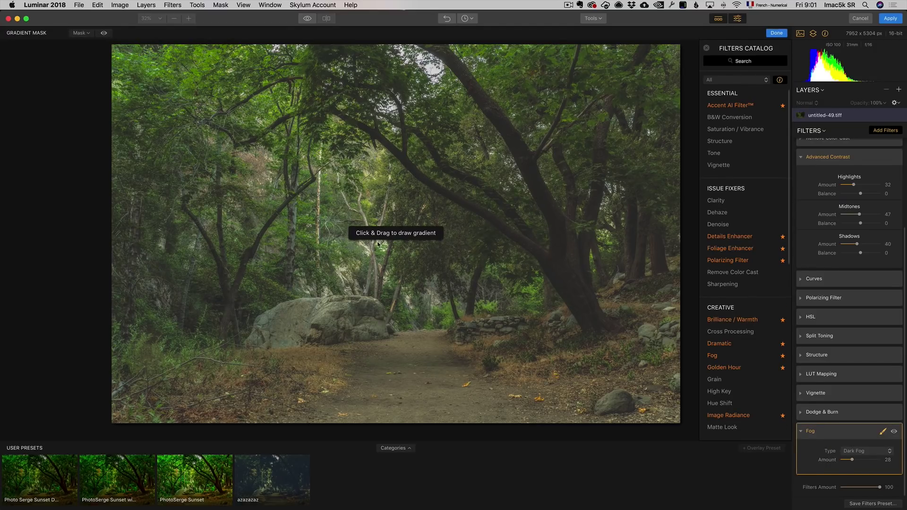
{"action": "left_click_drag", "start_coordinate": [417, 356], "coordinate": [407, 246]}
{"action": "left_click_drag", "start_coordinate": [399, 137], "coordinate": [409, 115]}
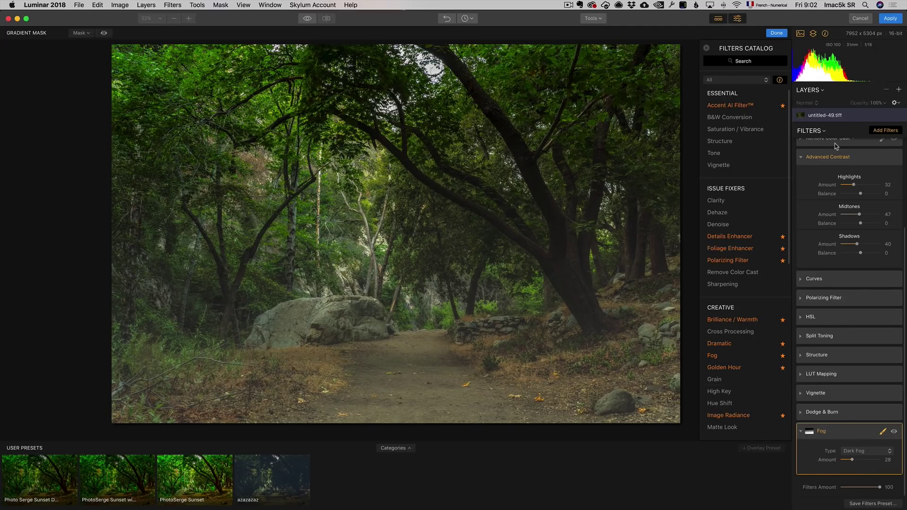
{"action": "left_click", "coordinate": [898, 91]}
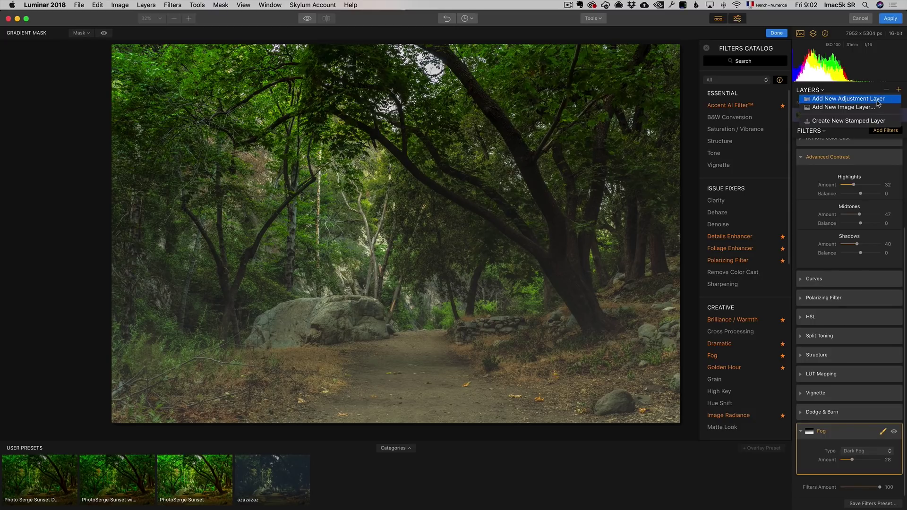
- Add an empty Adjustment Layer 1 above the untitled-49.tiff photo layer
{"action": "left_click", "coordinate": [878, 99]}
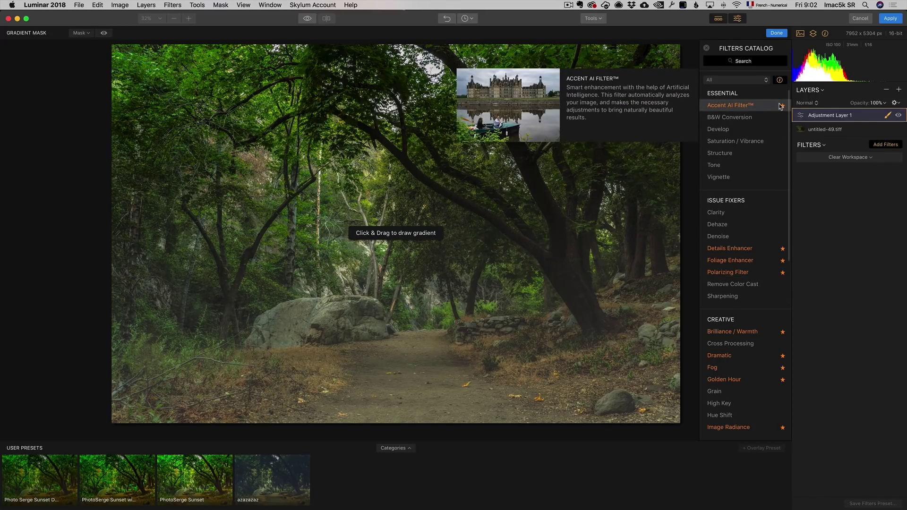
{"action": "scroll", "coordinate": [764, 312], "scroll_direction": "down", "scroll_amount": 3}
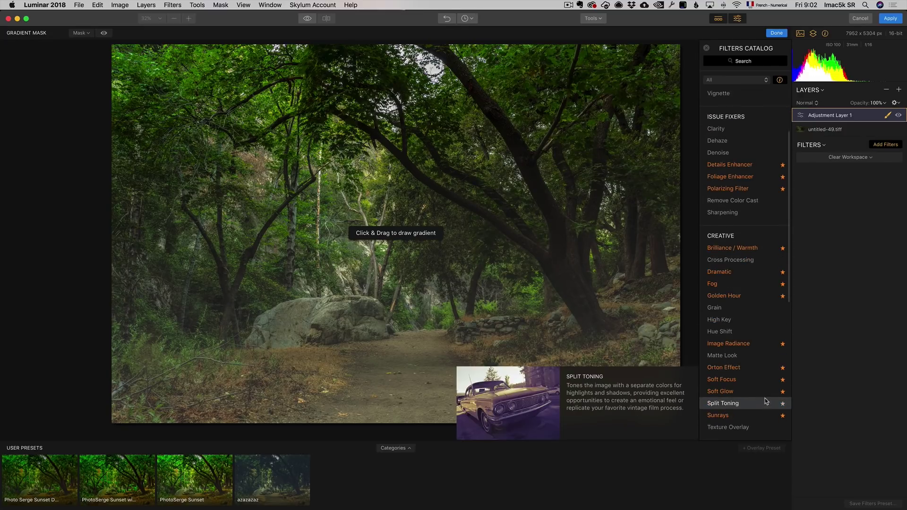
- Add Sunrays to Adjustment Layer 1, shifting the sun's X position and setting Amount to 52
{"action": "scroll", "coordinate": [766, 401], "scroll_direction": "down", "scroll_amount": 3}
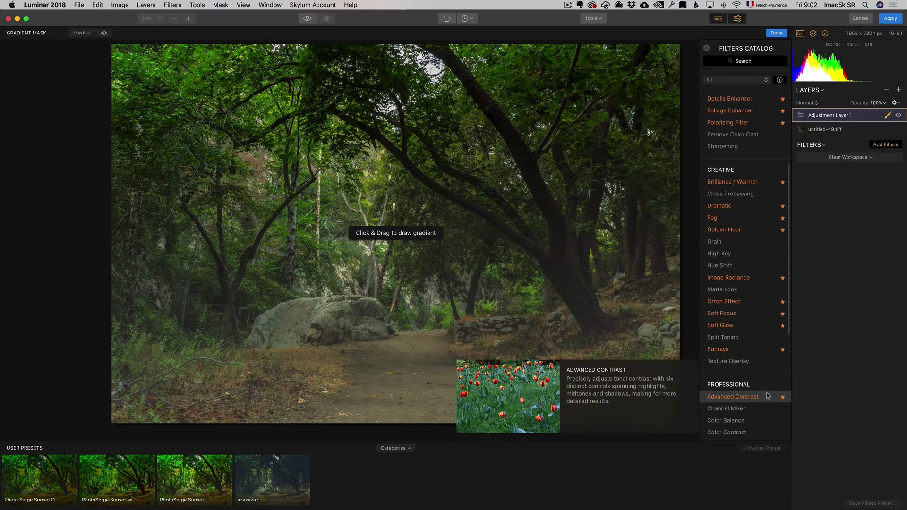
{"action": "left_click", "coordinate": [745, 349]}
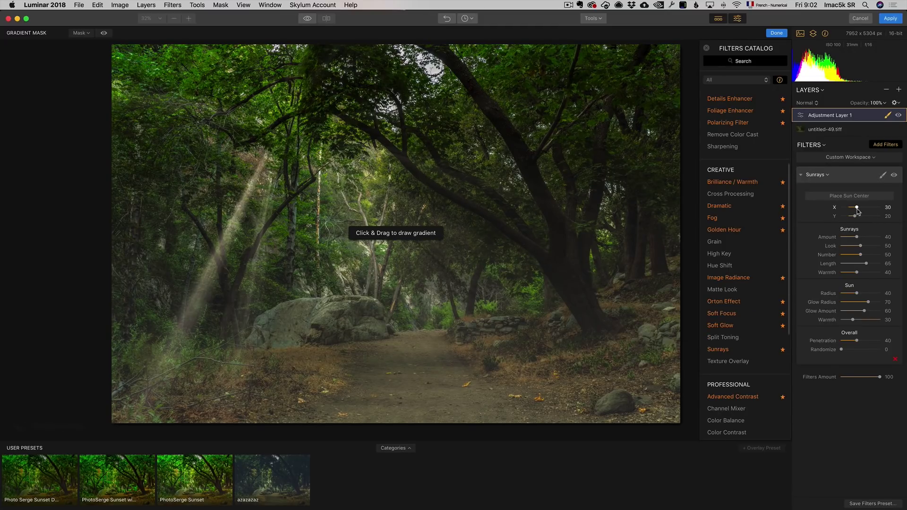
{"action": "mouse_move", "coordinate": [857, 208]}
{"action": "left_mouse_down"}
{"action": "mouse_move", "coordinate": [871, 209]}
{"action": "mouse_move", "coordinate": [859, 215]}
{"action": "left_mouse_up"}
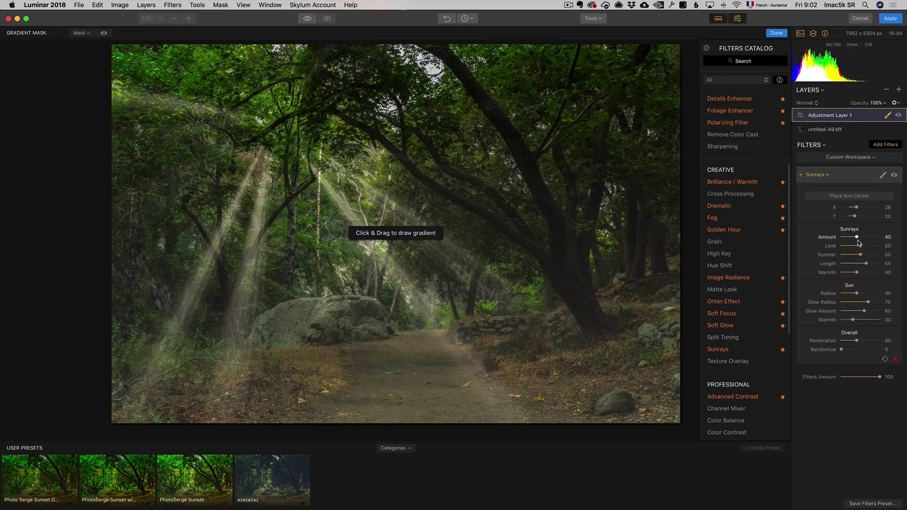
{"action": "left_click_drag", "start_coordinate": [857, 237], "coordinate": [894, 263]}
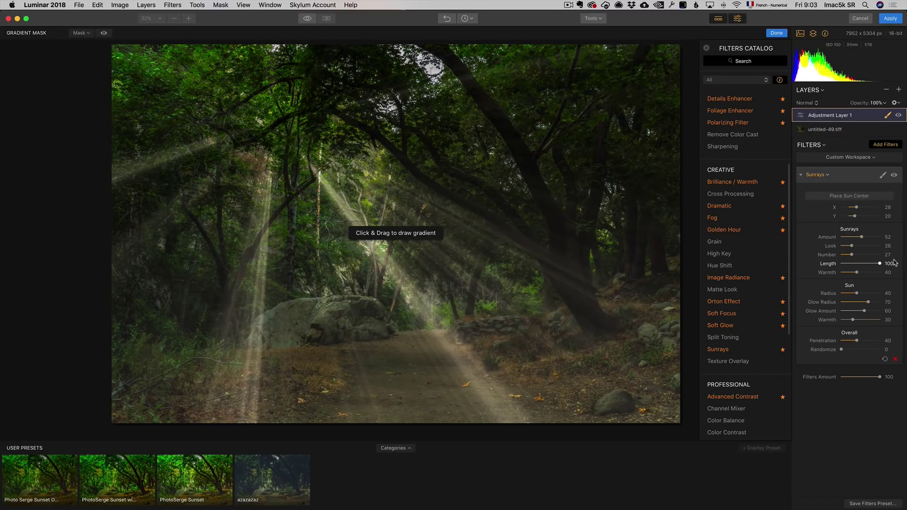
- Shorten the rays, maximize the sun radius, turn glow off and lower Penetration to 28
{"action": "left_click_drag", "start_coordinate": [888, 263], "coordinate": [841, 294]}
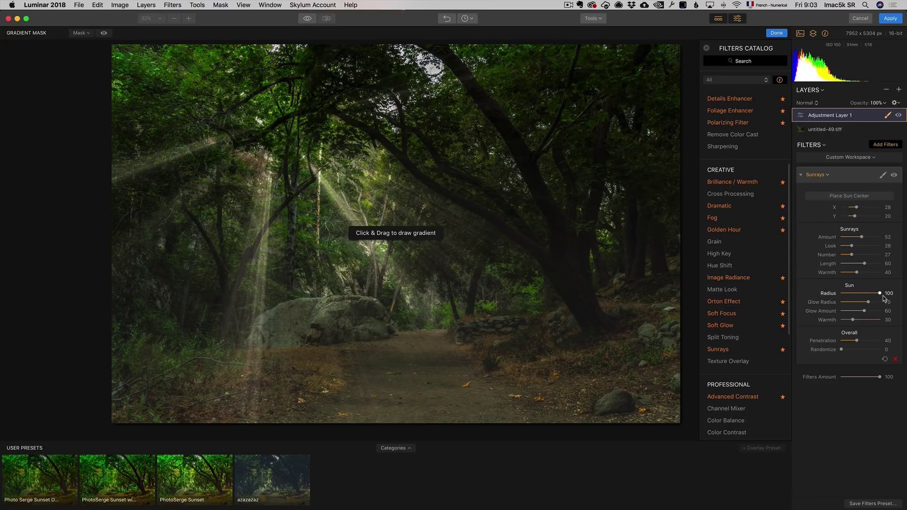
{"action": "left_click_drag", "start_coordinate": [868, 303], "coordinate": [770, 307]}
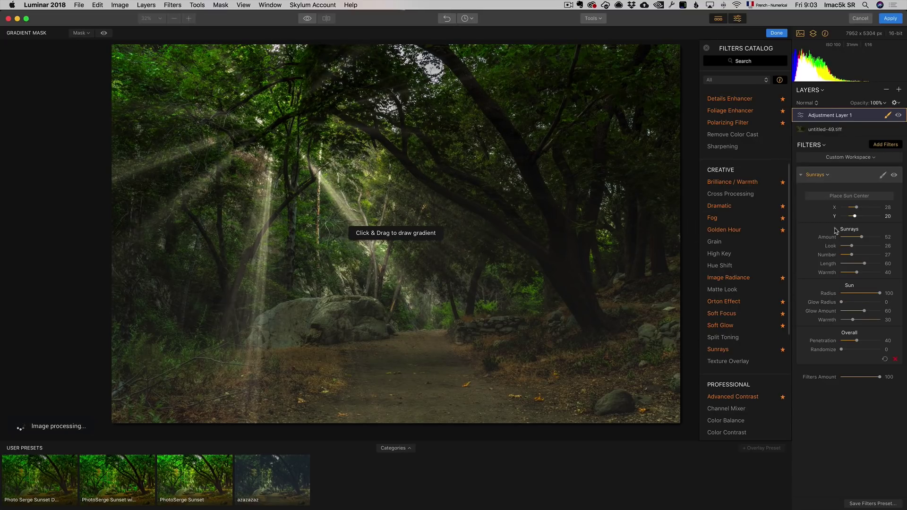
{"action": "left_click_drag", "start_coordinate": [865, 311], "coordinate": [803, 313]}
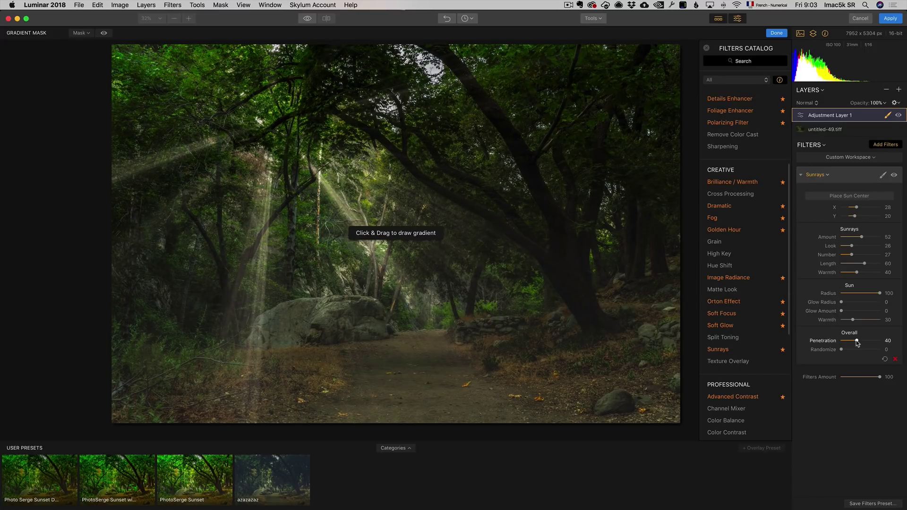
{"action": "mouse_move", "coordinate": [857, 343]}
{"action": "left_mouse_down"}
{"action": "mouse_move", "coordinate": [877, 343]}
{"action": "mouse_move", "coordinate": [832, 350]}
{"action": "mouse_move", "coordinate": [852, 346]}
{"action": "left_mouse_up"}
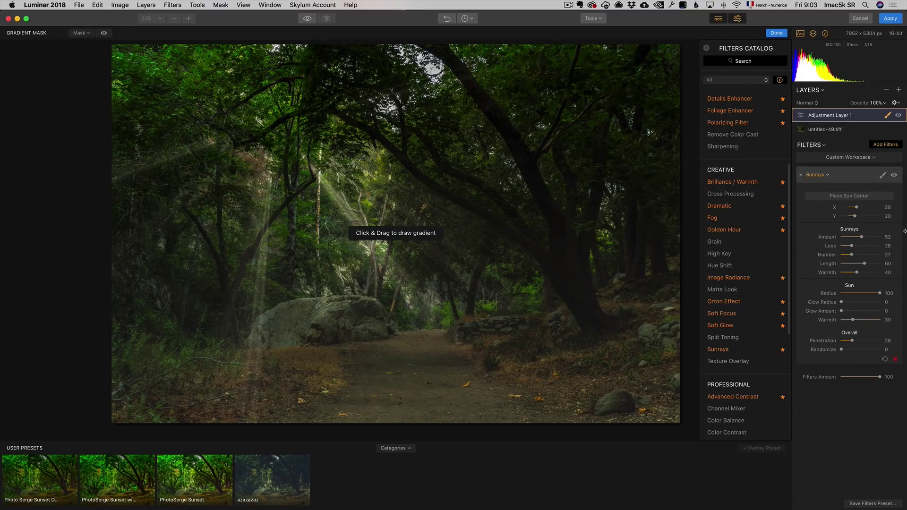
{"action": "left_click", "coordinate": [884, 176]}
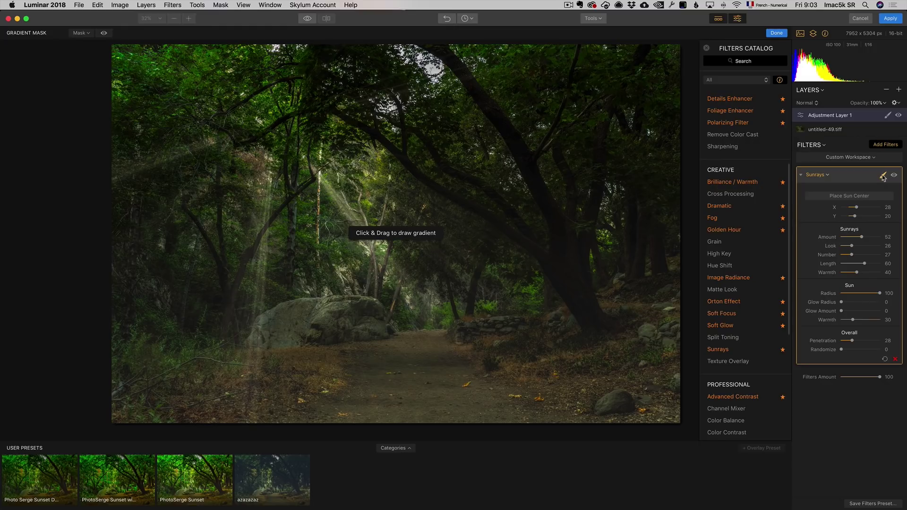
- Brush a mask for the Sunrays filter over the top area of the forest photo
{"action": "left_click", "coordinate": [883, 176]}
{"action": "left_click", "coordinate": [883, 176]}
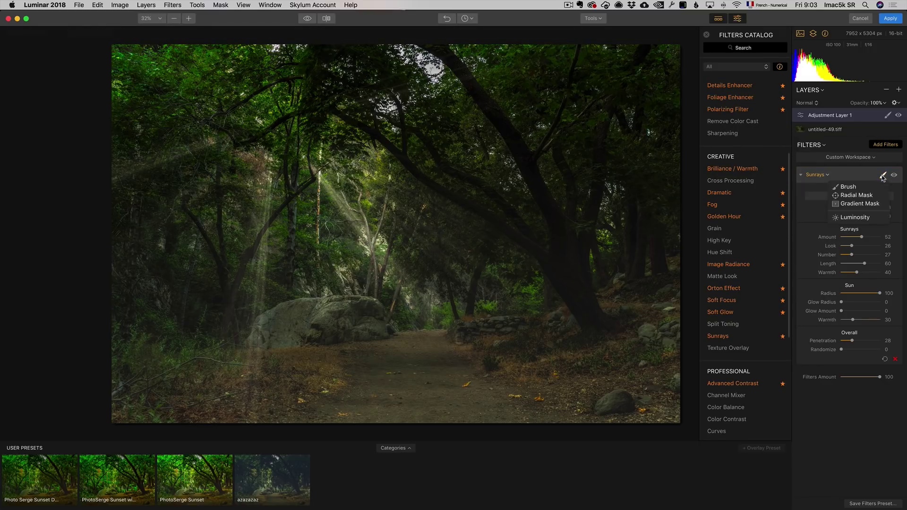
{"action": "key", "text": "Return"}
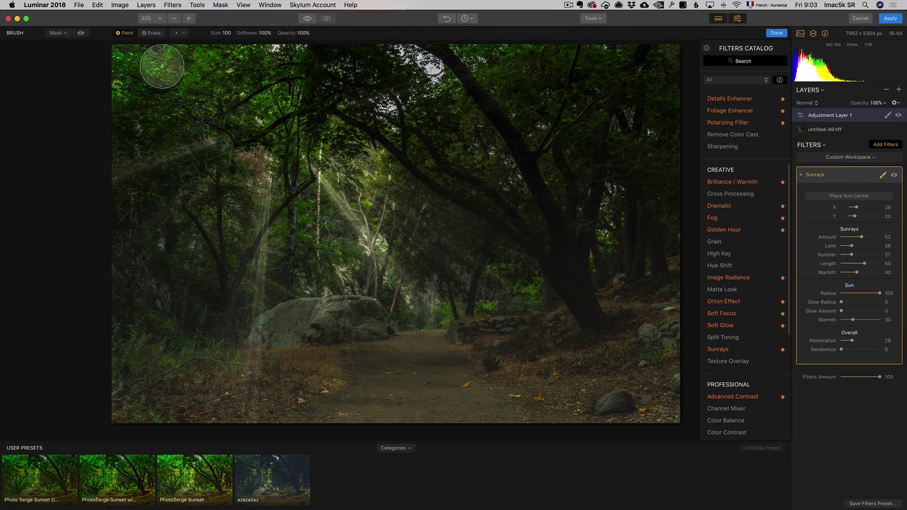
{"action": "mouse_move", "coordinate": [405, 89]}
{"action": "left_mouse_down"}
{"action": "mouse_move", "coordinate": [477, 74]}
{"action": "mouse_move", "coordinate": [344, 95]}
{"action": "mouse_move", "coordinate": [520, 51]}
{"action": "mouse_move", "coordinate": [400, 77]}
{"action": "left_mouse_up"}
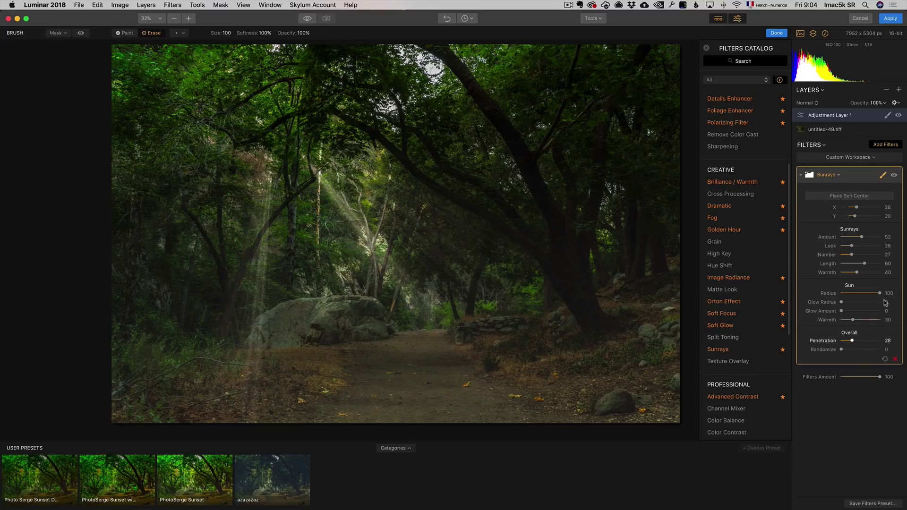
- Add a Soft Focus filter with Amount 64 and Brightness -40
{"action": "mouse_move", "coordinate": [756, 328]}
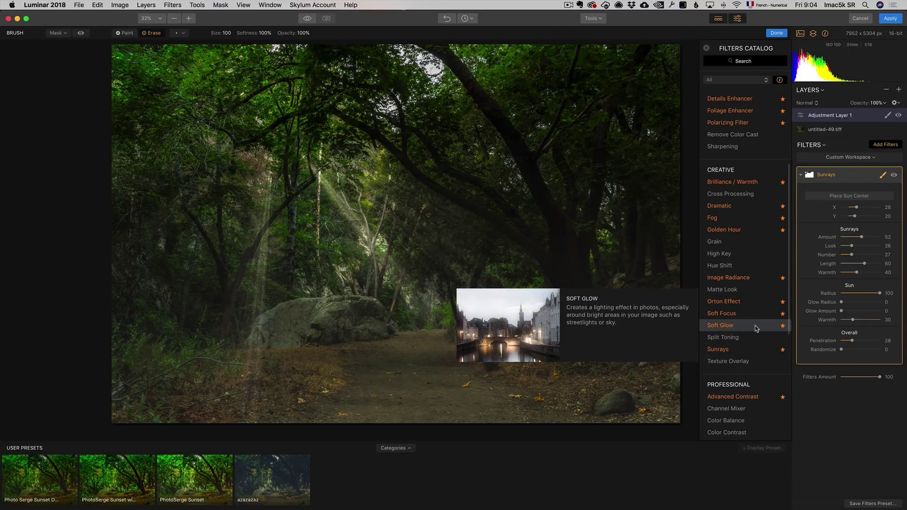
{"action": "left_click", "coordinate": [756, 315]}
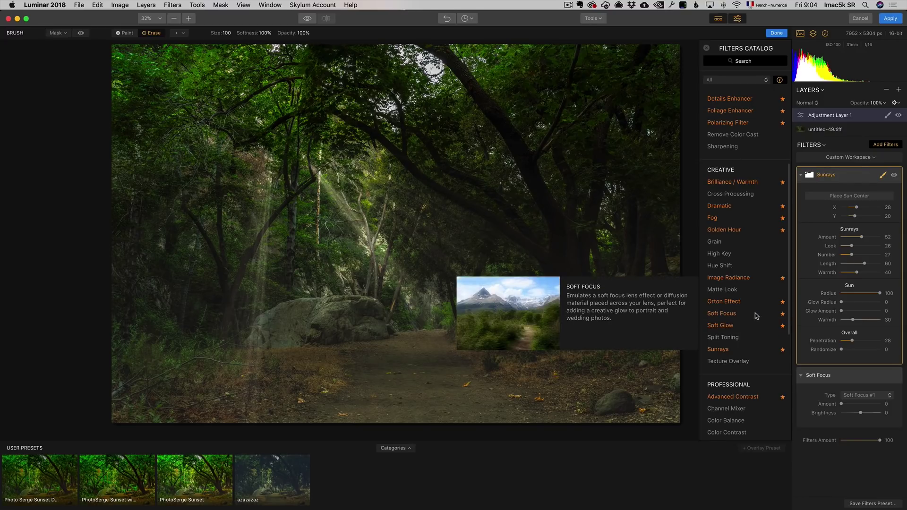
{"action": "mouse_move", "coordinate": [842, 404]}
{"action": "left_mouse_down"}
{"action": "mouse_move", "coordinate": [881, 405]}
{"action": "mouse_move", "coordinate": [852, 414]}
{"action": "left_mouse_up"}
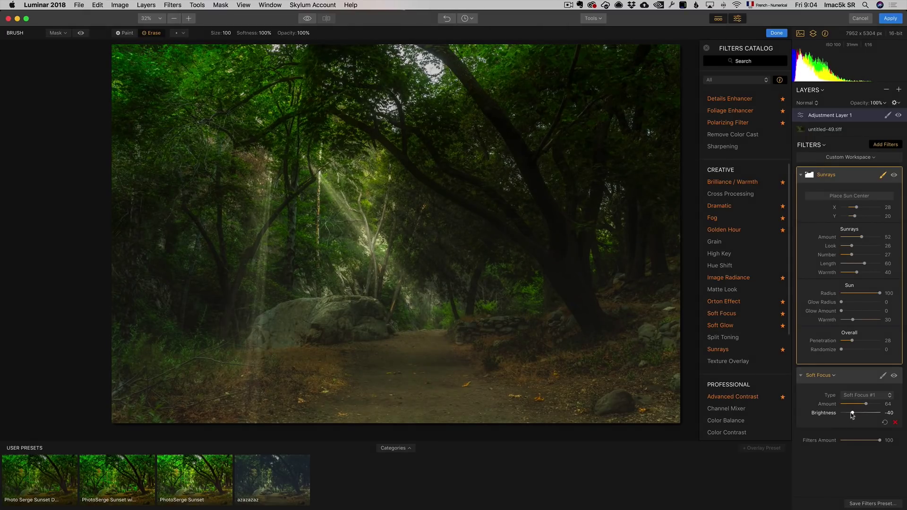
- Paint a Soft Focus mask over the left sunray column and the diagonal sunray
{"action": "left_click", "coordinate": [883, 377]}
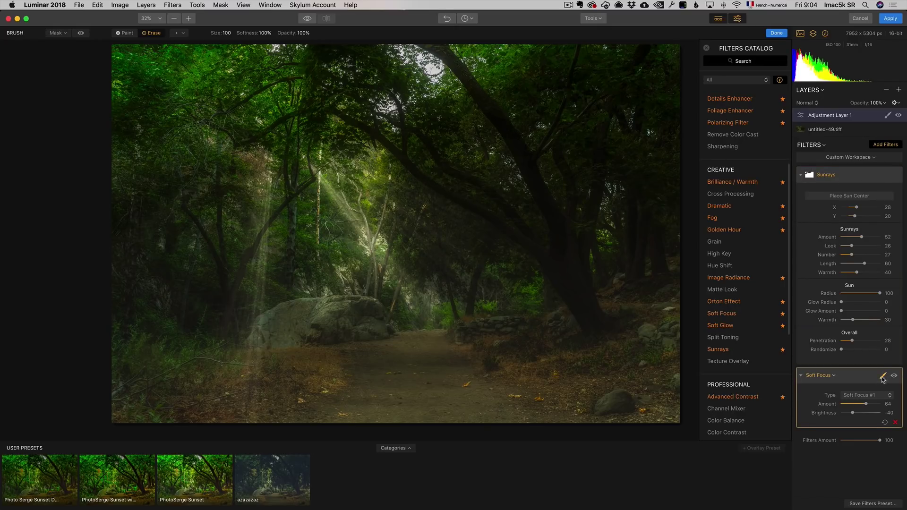
{"action": "left_click", "coordinate": [883, 378]}
{"action": "left_click", "coordinate": [884, 378]}
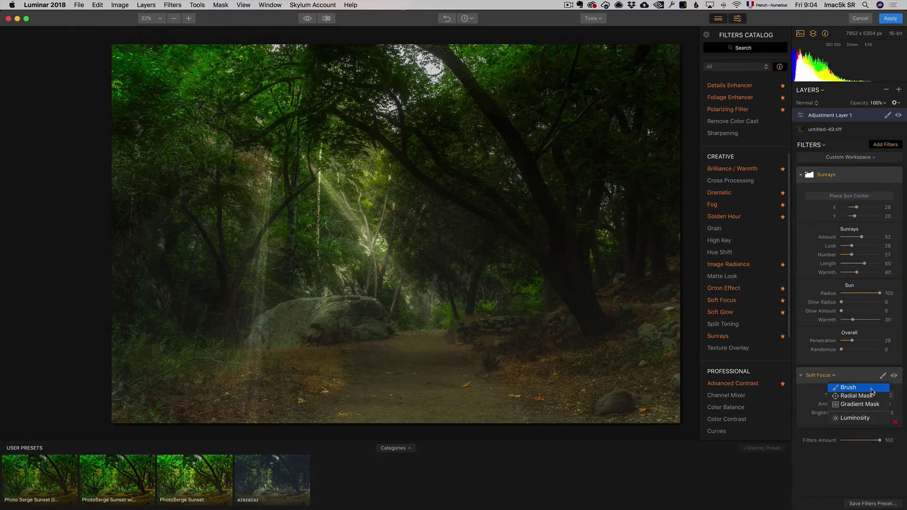
{"action": "left_click", "coordinate": [871, 388]}
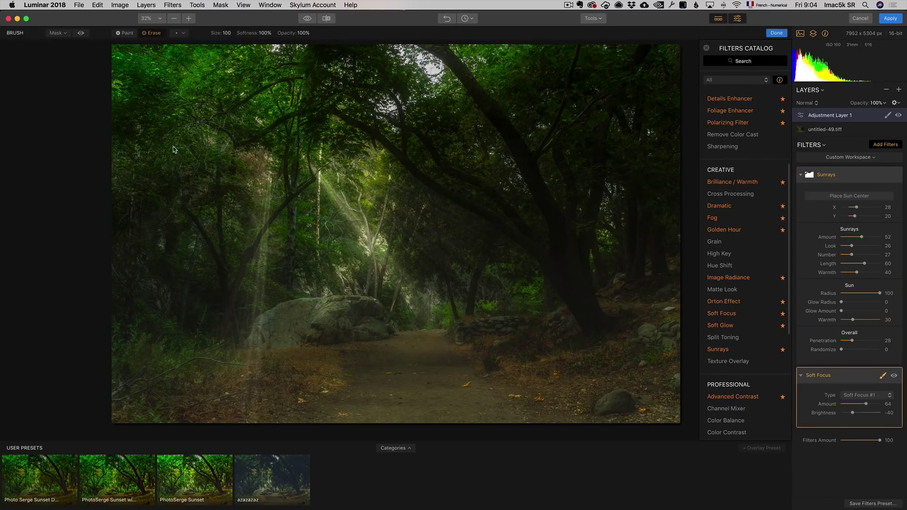
{"action": "left_click", "coordinate": [126, 35]}
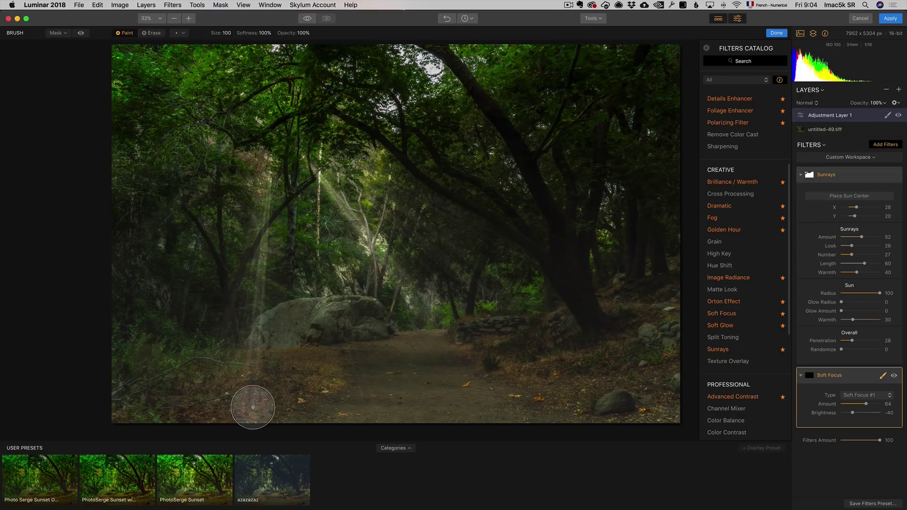
{"action": "mouse_move", "coordinate": [252, 407]}
{"action": "left_mouse_down"}
{"action": "mouse_move", "coordinate": [258, 155]}
{"action": "mouse_move", "coordinate": [252, 409]}
{"action": "mouse_move", "coordinate": [323, 152]}
{"action": "left_mouse_up"}
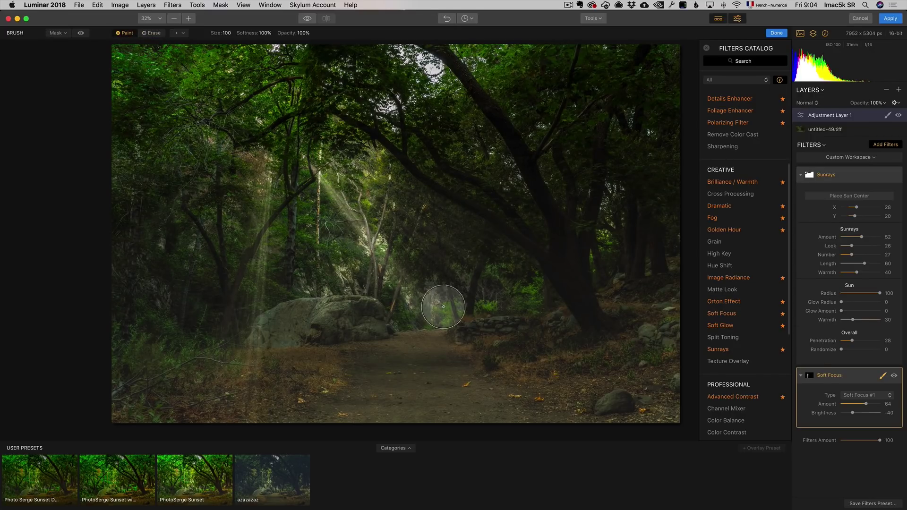
{"action": "mouse_move", "coordinate": [443, 306]}
{"action": "left_mouse_down"}
{"action": "mouse_move", "coordinate": [320, 135]}
{"action": "mouse_move", "coordinate": [578, 311]}
{"action": "mouse_move", "coordinate": [349, 156]}
{"action": "mouse_move", "coordinate": [590, 349]}
{"action": "mouse_move", "coordinate": [480, 298]}
{"action": "mouse_move", "coordinate": [314, 179]}
{"action": "mouse_move", "coordinate": [369, 215]}
{"action": "mouse_move", "coordinate": [469, 337]}
{"action": "mouse_move", "coordinate": [274, 199]}
{"action": "mouse_move", "coordinate": [275, 173]}
{"action": "mouse_move", "coordinate": [308, 402]}
{"action": "mouse_move", "coordinate": [237, 173]}
{"action": "left_mouse_up"}
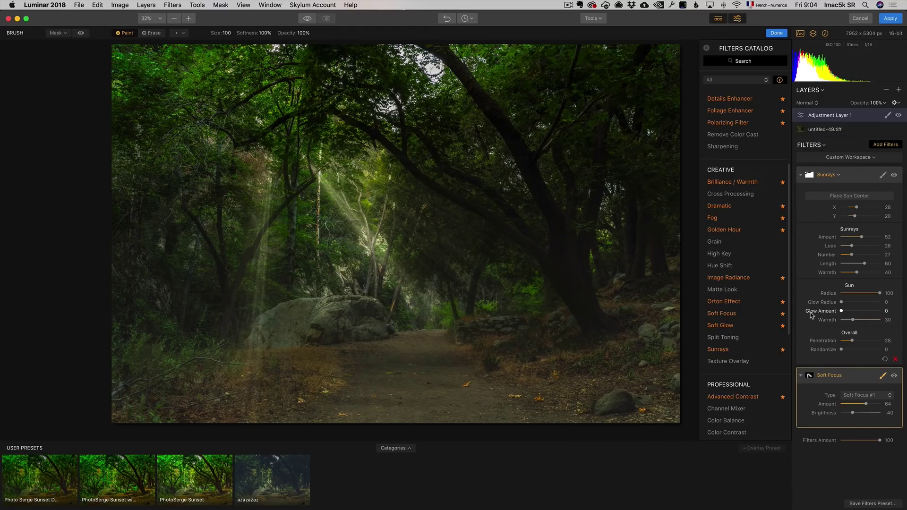
- Add Golden Hour at Amount 50 with Saturation -44 to warm the forest photo
{"action": "left_click", "coordinate": [738, 230]}
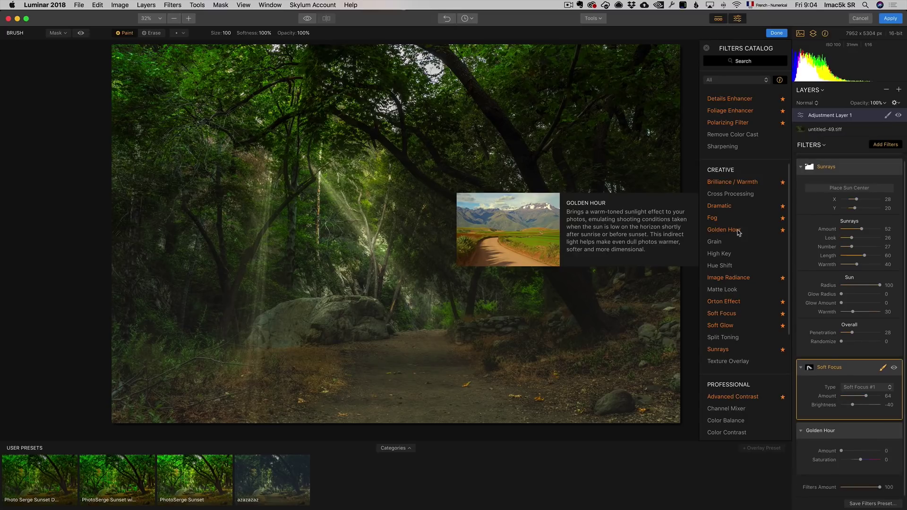
{"action": "left_click_drag", "start_coordinate": [841, 451], "coordinate": [861, 452]}
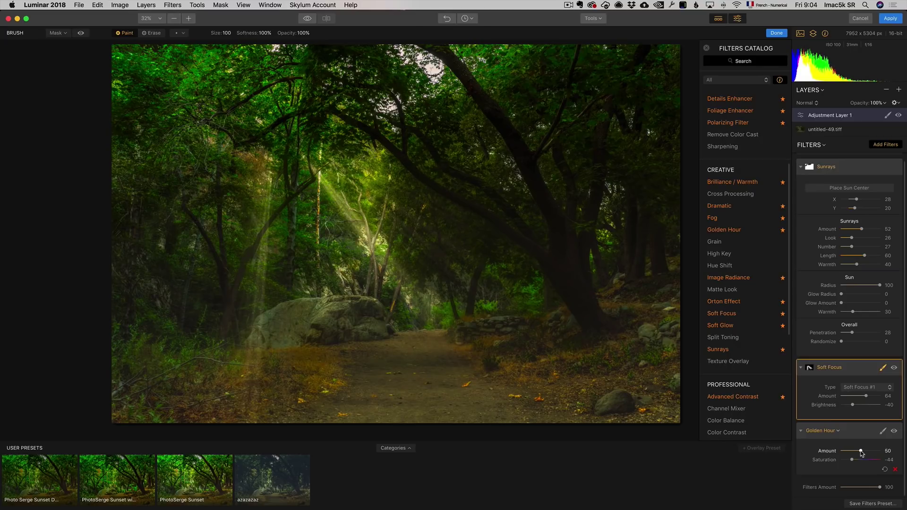
- Compare with Adjustment Layer 1 hidden, then set its opacity to 80%
{"action": "left_click", "coordinate": [898, 116]}
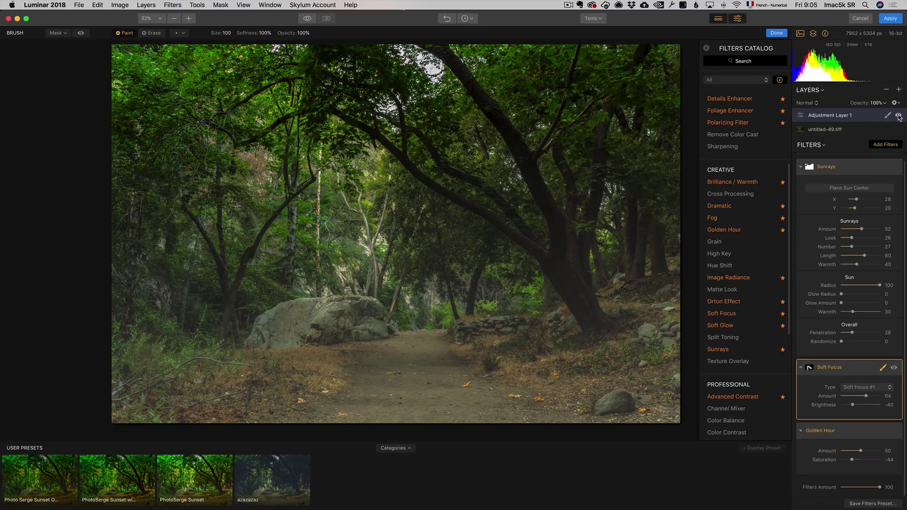
{"action": "left_click", "coordinate": [898, 115]}
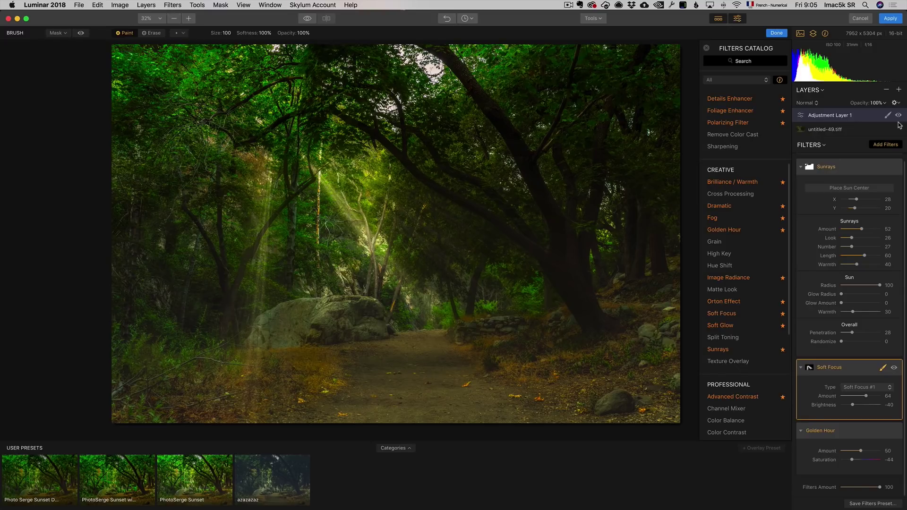
{"action": "left_click", "coordinate": [883, 105]}
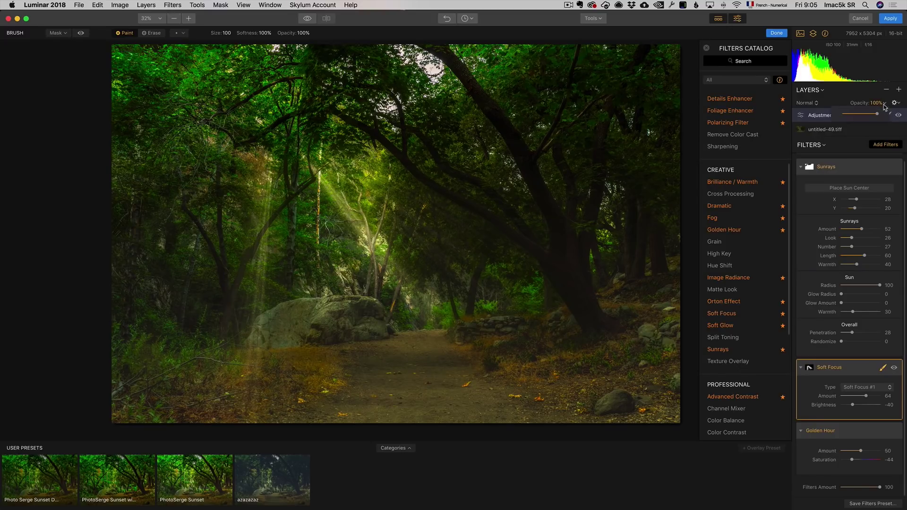
{"action": "left_click_drag", "start_coordinate": [878, 114], "coordinate": [871, 114]}
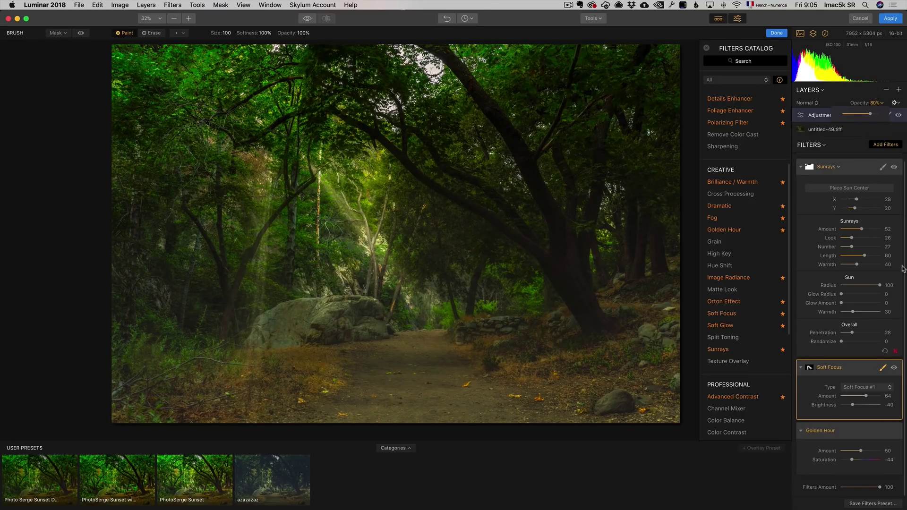
- Move the Sunrays sun centre X from 28 to 23
{"action": "mouse_move", "coordinate": [857, 439]}
{"action": "left_click_drag", "start_coordinate": [860, 202], "coordinate": [856, 205]}
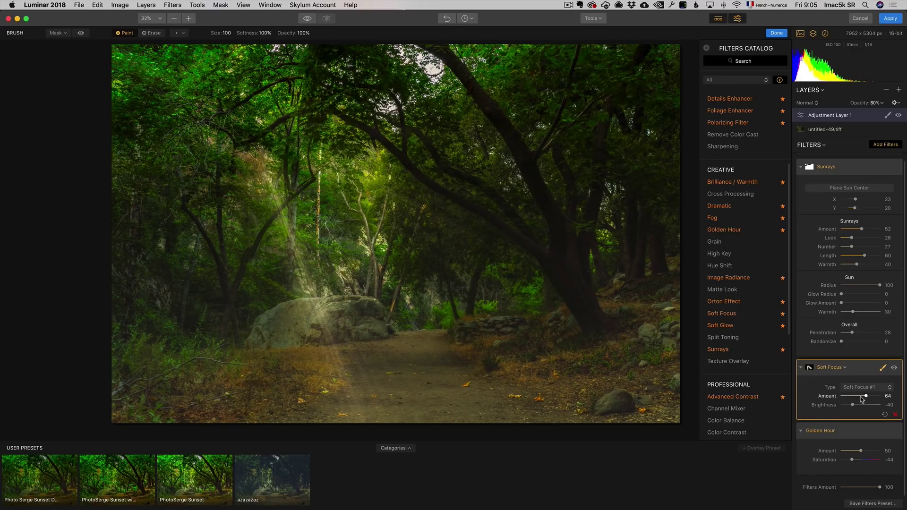
{"action": "left_click", "coordinate": [884, 369]}
{"action": "left_click", "coordinate": [883, 369]}
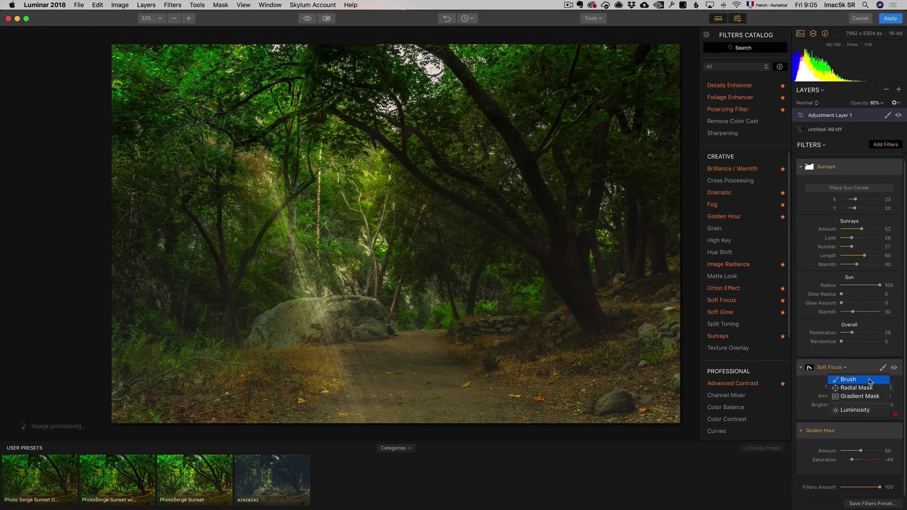
{"action": "left_click", "coordinate": [850, 380]}
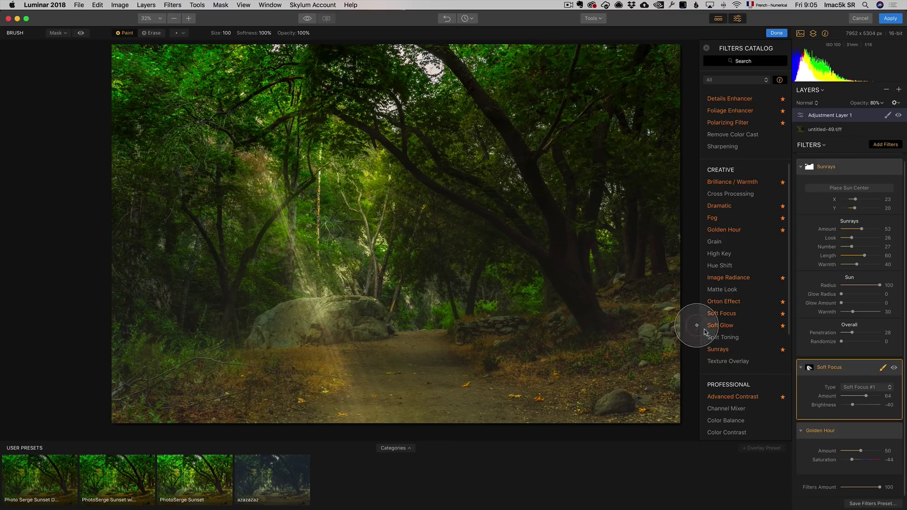
- Toggle between original and edited photo, then add an empty Adjustment Layer 2
{"action": "left_click", "coordinate": [308, 19]}
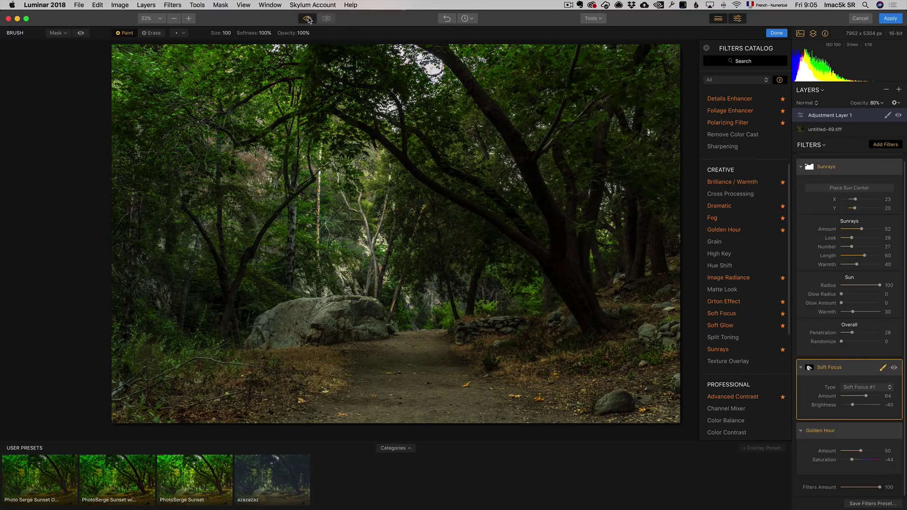
{"action": "left_click", "coordinate": [308, 19]}
{"action": "left_click", "coordinate": [307, 19]}
{"action": "left_click", "coordinate": [308, 19]}
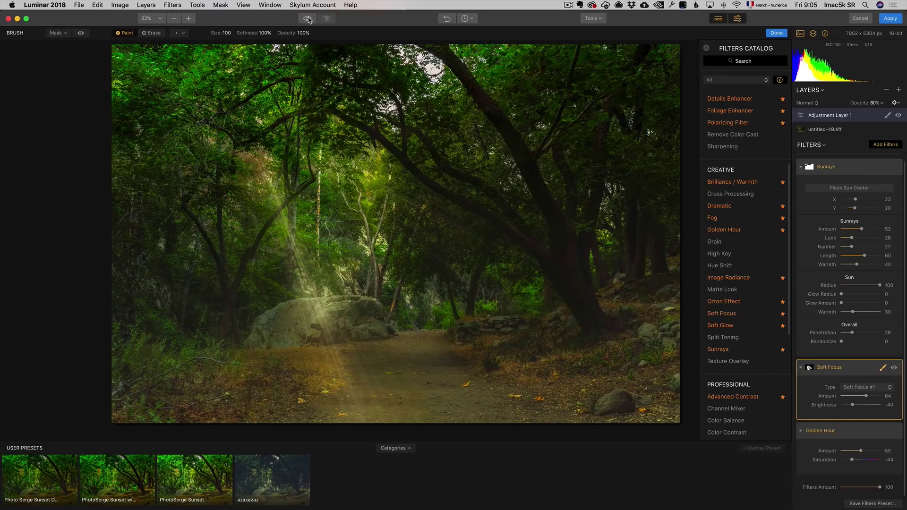
{"action": "left_click", "coordinate": [899, 90]}
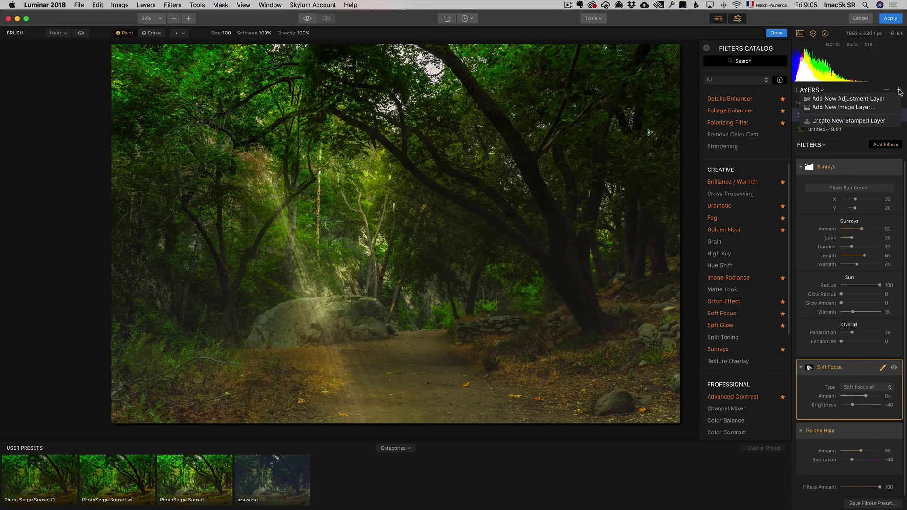
{"action": "left_click", "coordinate": [891, 99]}
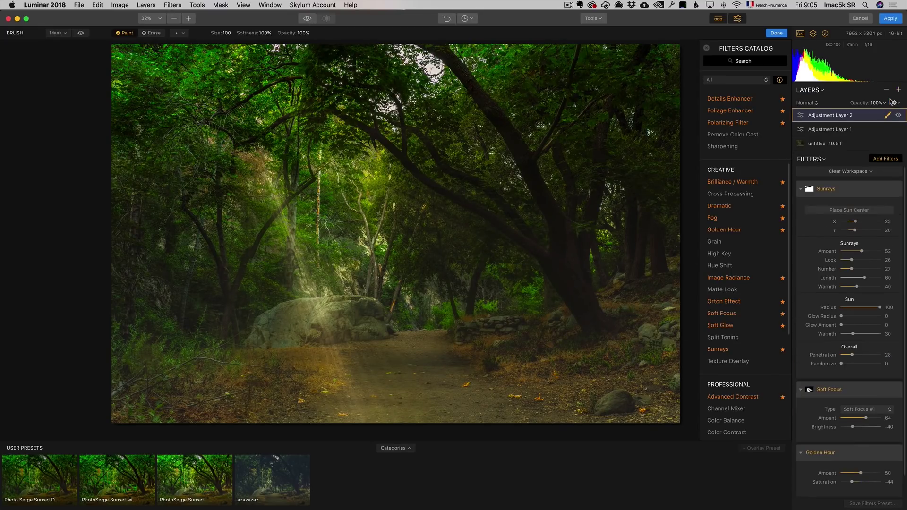
- Add Advanced Contrast to Adjustment Layer 2 with Highlights Amount 33 and Midtones Amount 46
{"action": "left_click", "coordinate": [733, 397]}
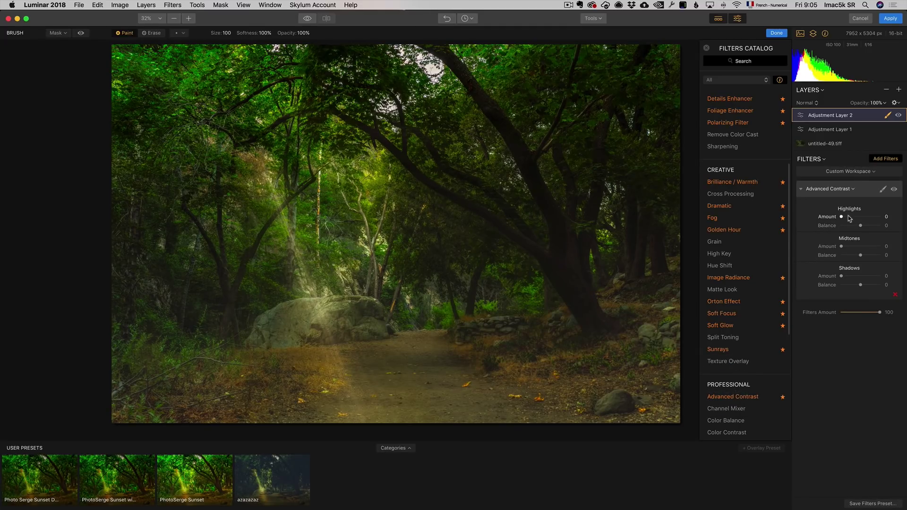
{"action": "mouse_move", "coordinate": [841, 217]}
{"action": "left_mouse_down"}
{"action": "mouse_move", "coordinate": [868, 216]}
{"action": "mouse_move", "coordinate": [851, 215]}
{"action": "left_mouse_up"}
{"action": "left_click_drag", "start_coordinate": [841, 246], "coordinate": [814, 282]}
{"action": "left_click_drag", "start_coordinate": [850, 218], "coordinate": [854, 218]}
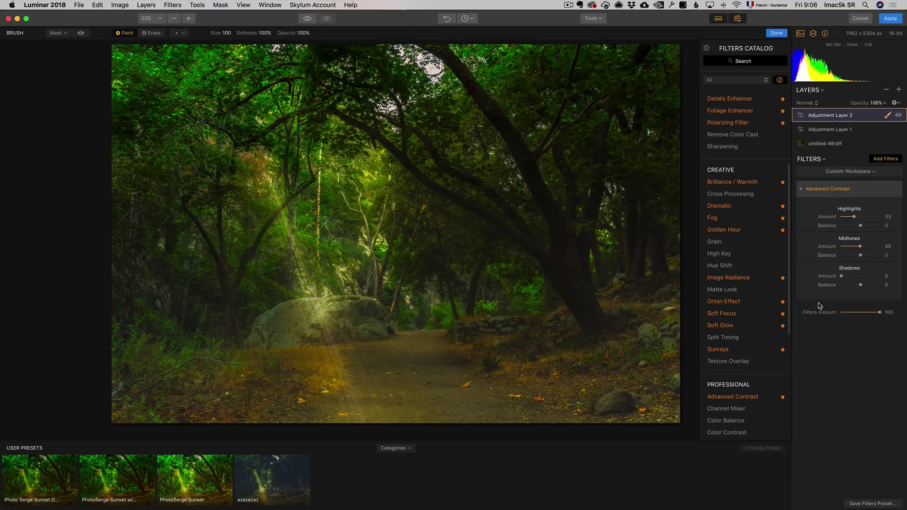
{"action": "mouse_move", "coordinate": [790, 281]}
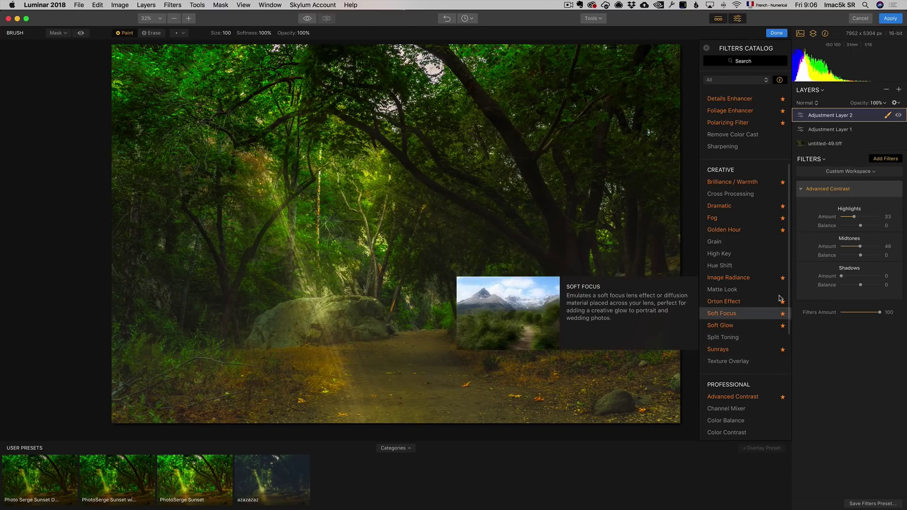
{"action": "scroll", "coordinate": [781, 297], "scroll_direction": "down", "scroll_amount": 3}
{"action": "scroll", "coordinate": [781, 295], "scroll_direction": "down", "scroll_amount": 5}
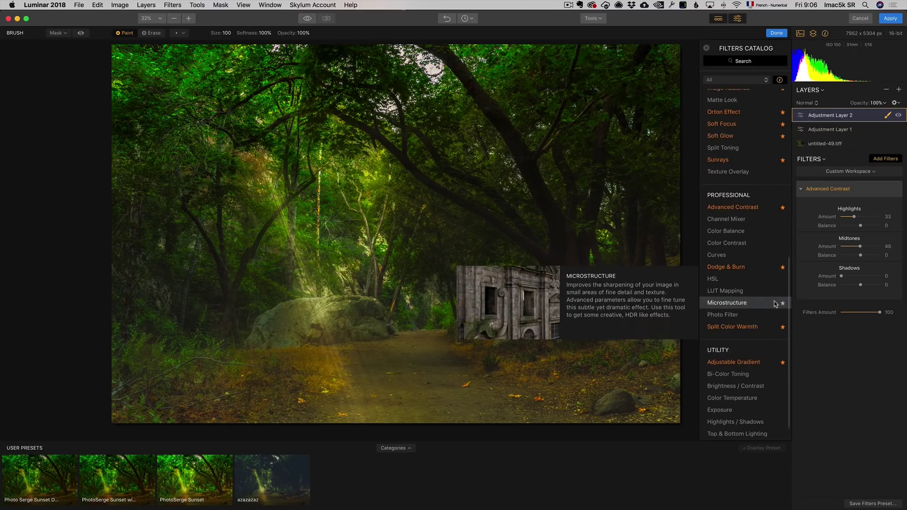
{"action": "scroll", "coordinate": [775, 304], "scroll_direction": "down", "scroll_amount": 1}
{"action": "scroll", "coordinate": [775, 303], "scroll_direction": "up", "scroll_amount": 10}
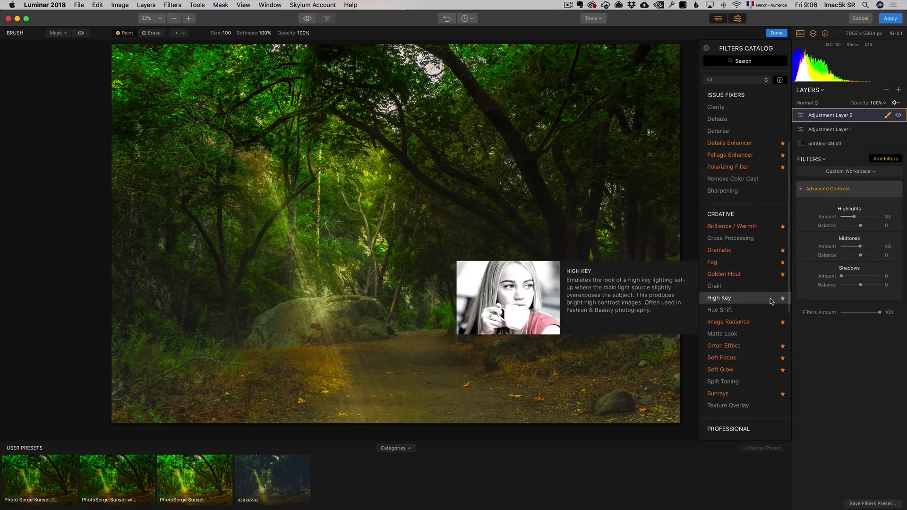
- Search 'satur' and add Saturation / Vibrance with Saturation at -23
{"action": "left_click", "coordinate": [729, 60]}
{"action": "type", "text": "sa"}
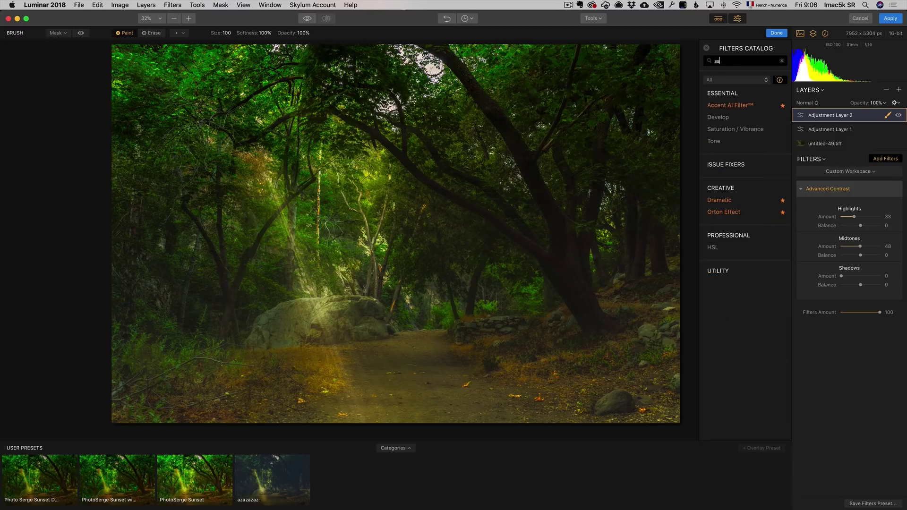
{"action": "type", "text": "tura"}
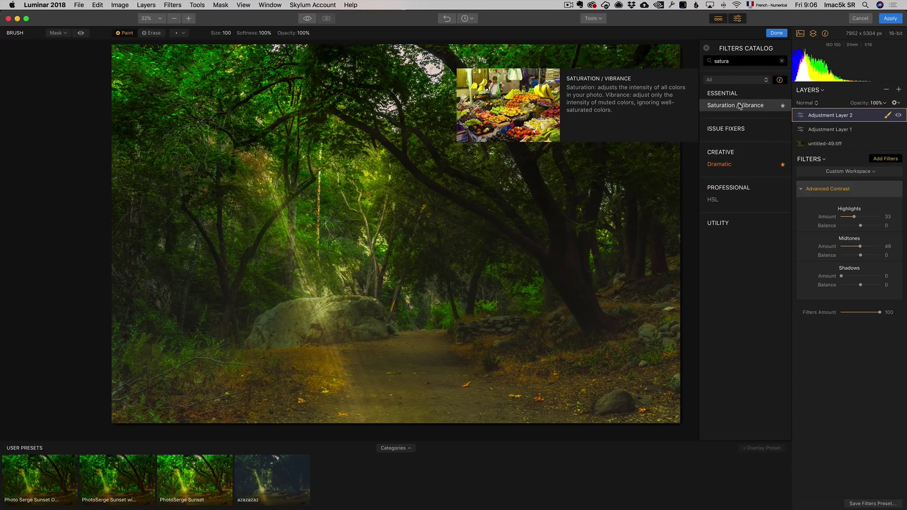
{"action": "left_click", "coordinate": [737, 105]}
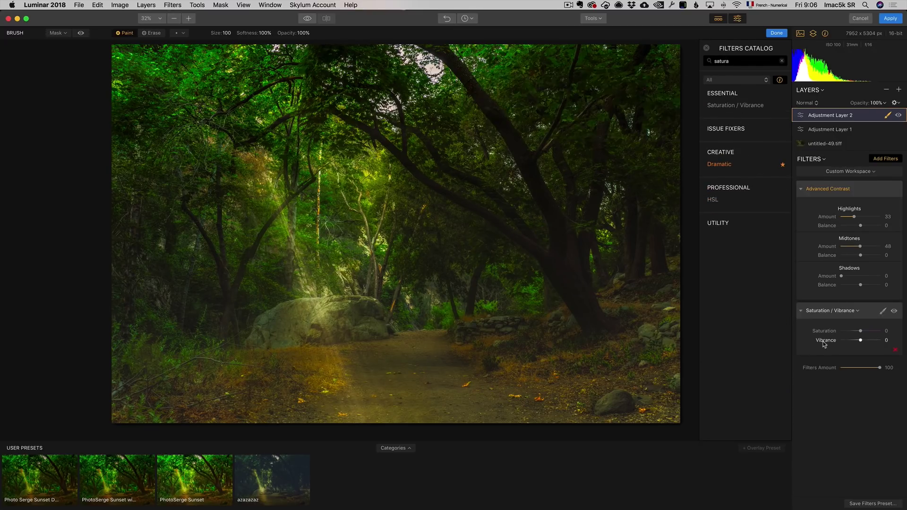
{"action": "left_click_drag", "start_coordinate": [860, 331], "coordinate": [856, 334]}
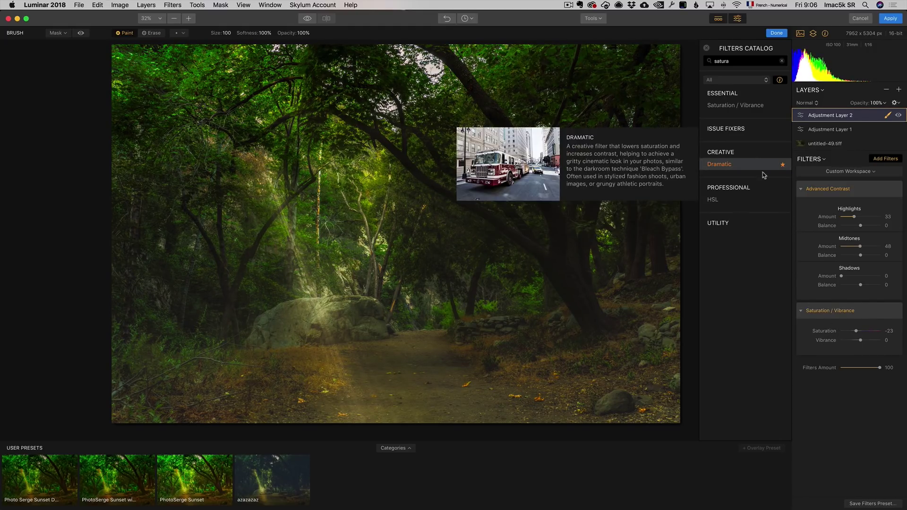
- Try the Dramatic filter, then remove it again
{"action": "left_click", "coordinate": [719, 164]}
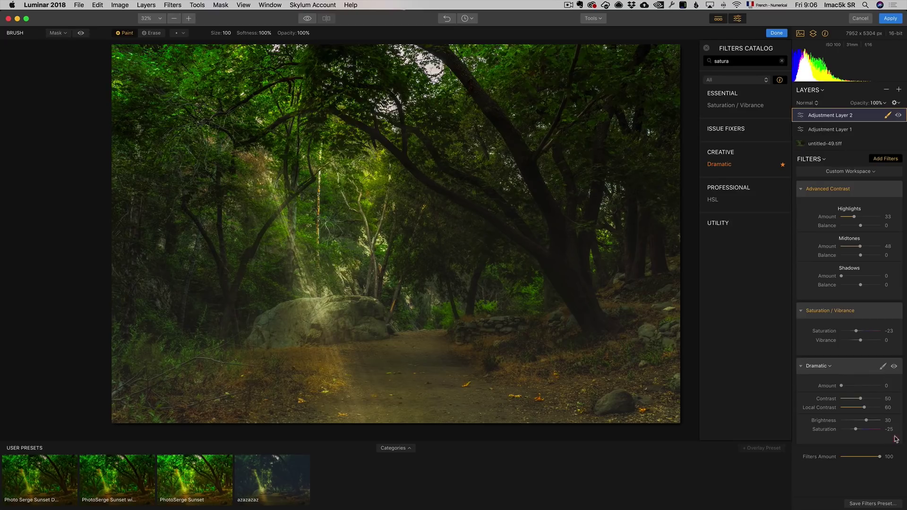
{"action": "left_click", "coordinate": [895, 440]}
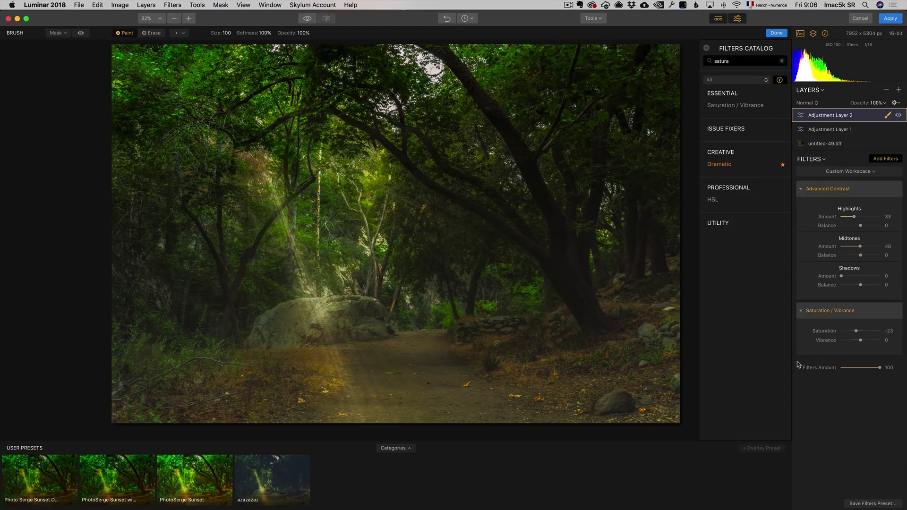
{"action": "left_click", "coordinate": [308, 19]}
- On Adjustment Layer 1, shift Sunrays X to 14 with Amount kept at 52
{"action": "left_click", "coordinate": [308, 19]}
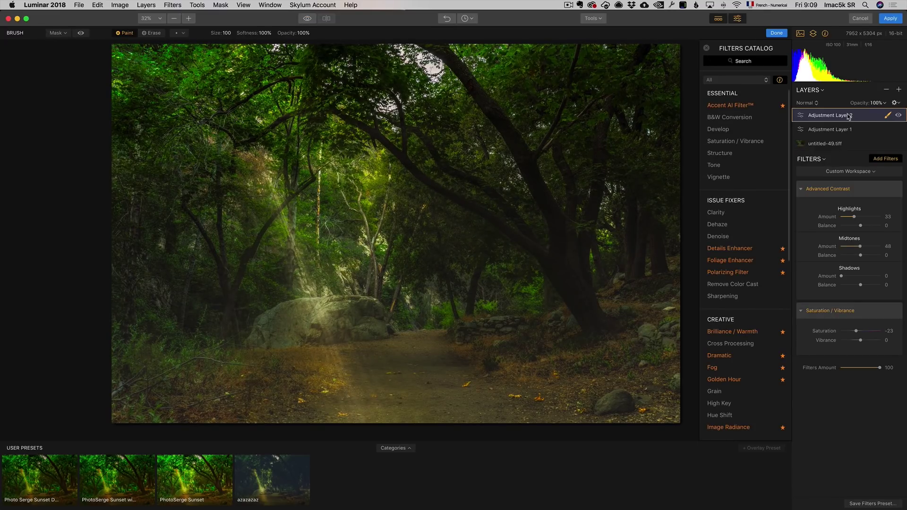
{"action": "left_click", "coordinate": [841, 131]}
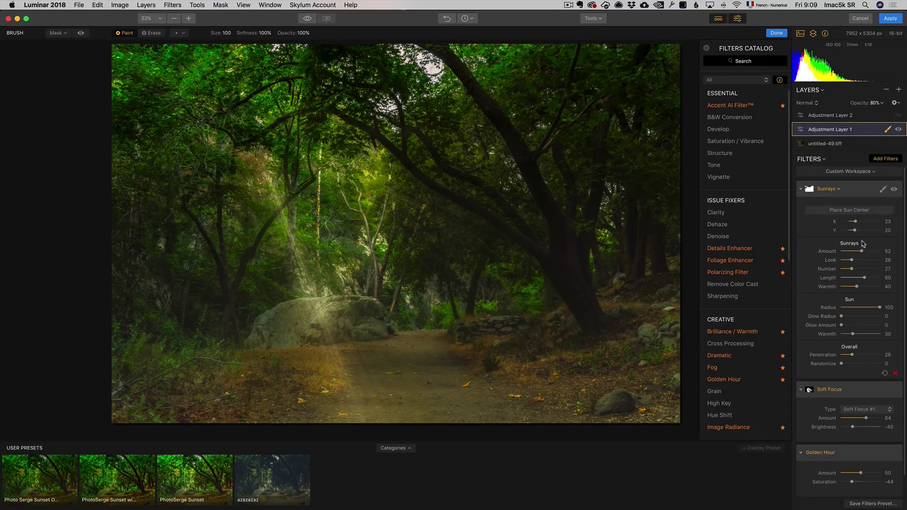
{"action": "left_click_drag", "start_coordinate": [854, 222], "coordinate": [855, 225]}
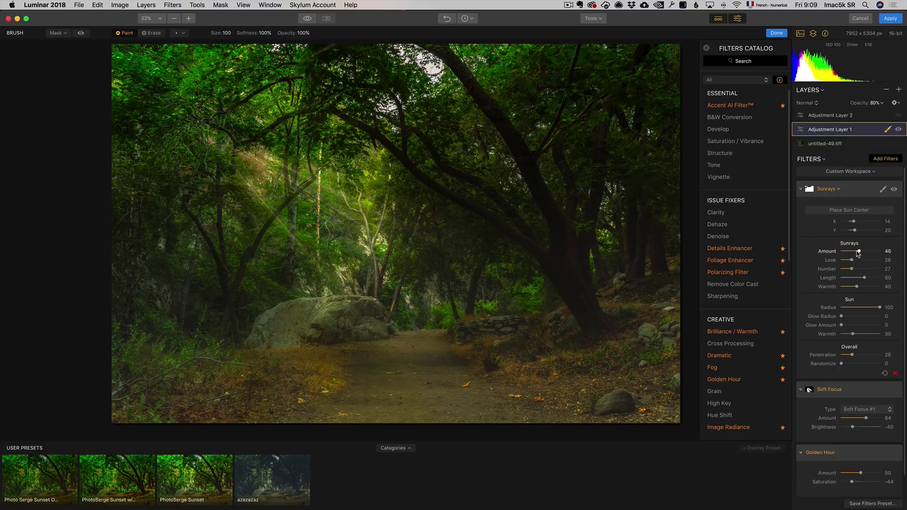
{"action": "left_click_drag", "start_coordinate": [858, 253], "coordinate": [860, 253]}
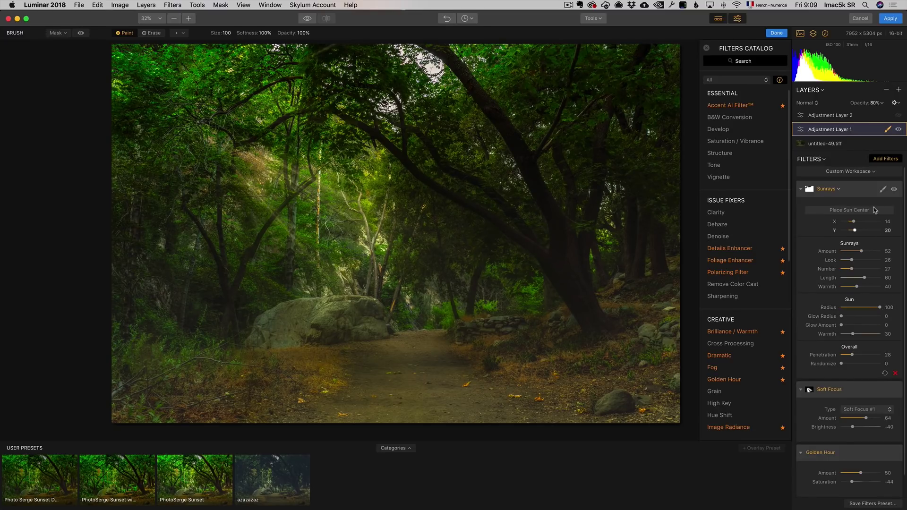
{"action": "left_click", "coordinate": [856, 116]}
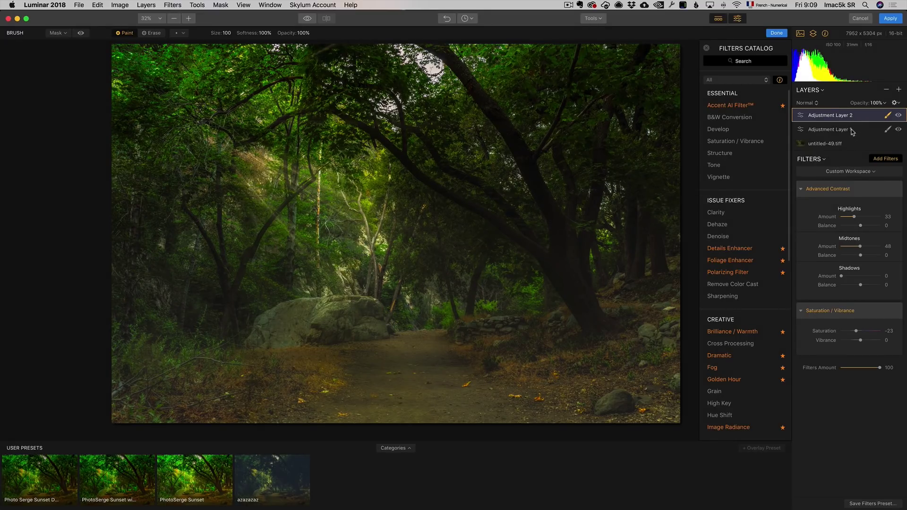
{"action": "left_click", "coordinate": [852, 130]}
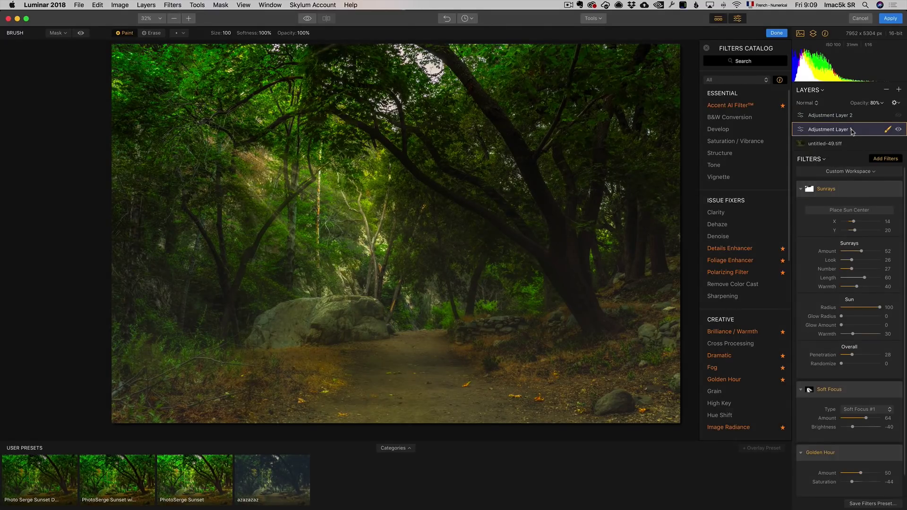
{"action": "scroll", "coordinate": [854, 442], "scroll_direction": "down", "scroll_amount": 2}
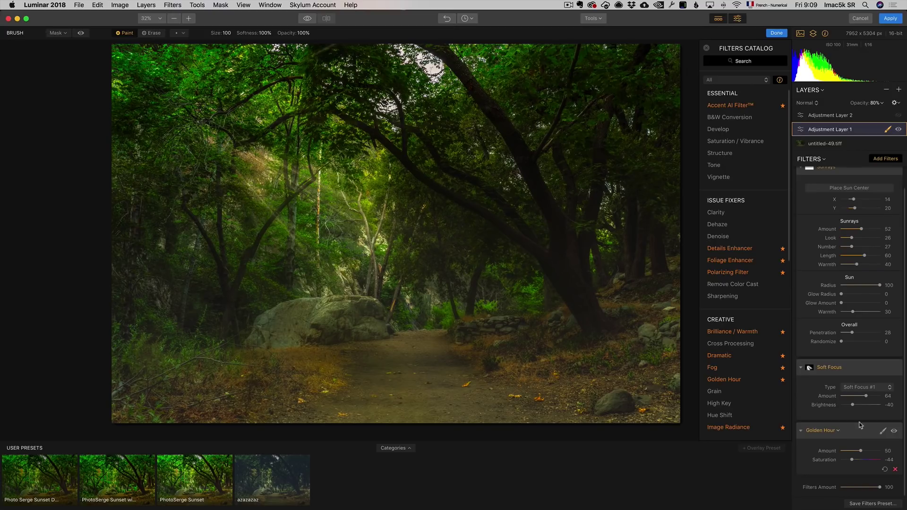
- Add Color Contrast at Amount 12 and Contrast 5, then apply the edits to Lightroom
{"action": "left_click", "coordinate": [716, 61]}
{"action": "type", "text": "contr"}
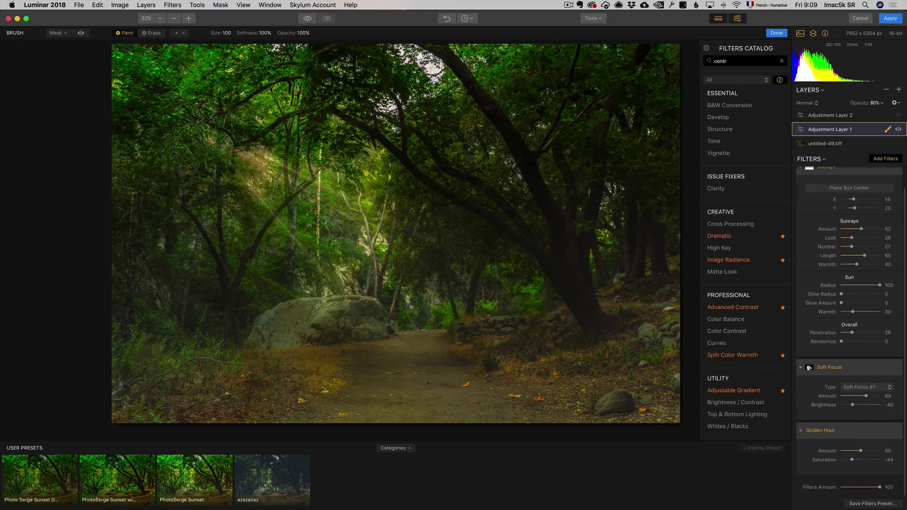
{"action": "type", "text": "as"}
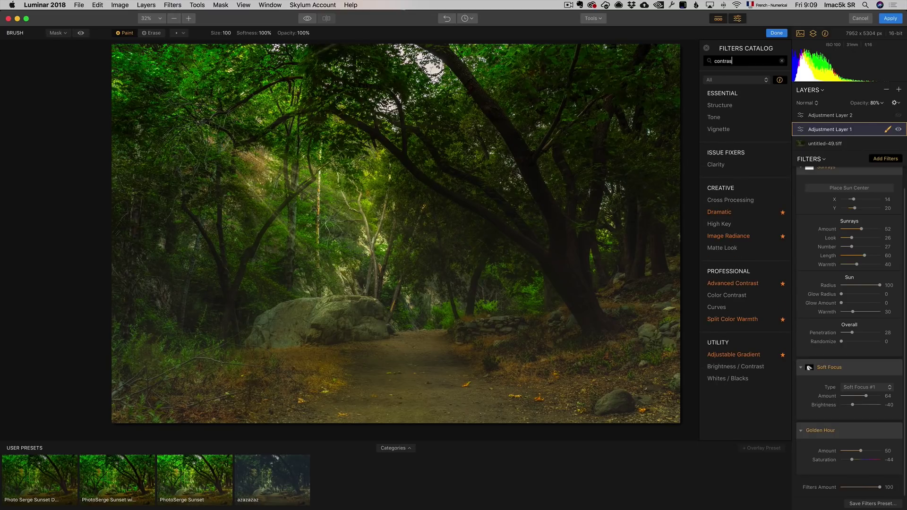
{"action": "mouse_move", "coordinate": [753, 295]}
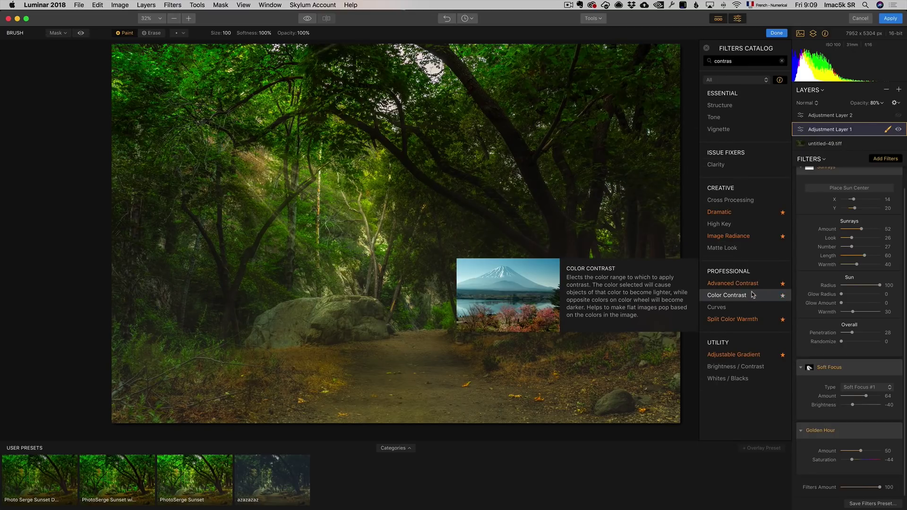
{"action": "left_click", "coordinate": [746, 295]}
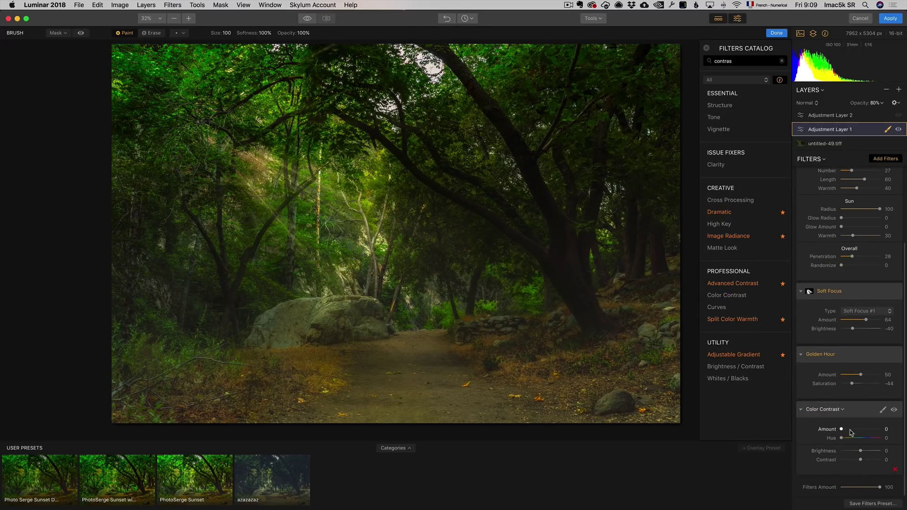
{"action": "left_click_drag", "start_coordinate": [841, 429], "coordinate": [867, 429]}
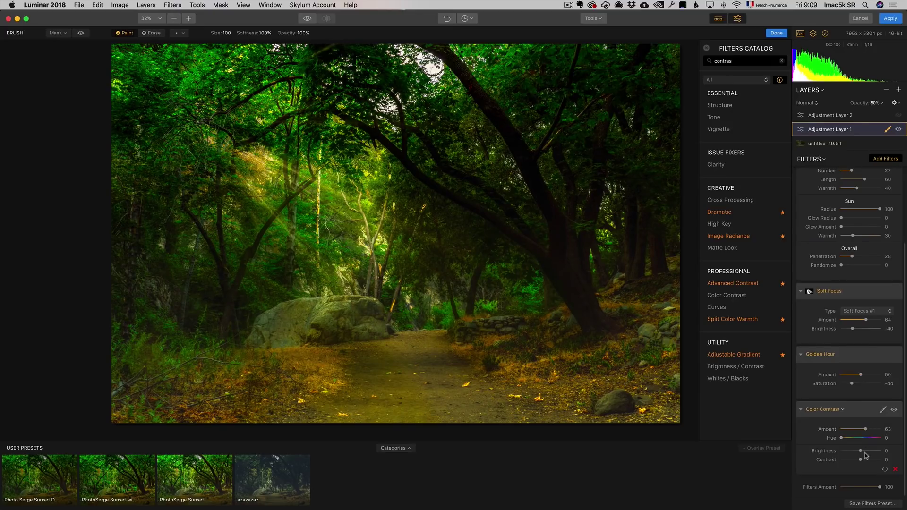
{"action": "double_click", "coordinate": [865, 429]}
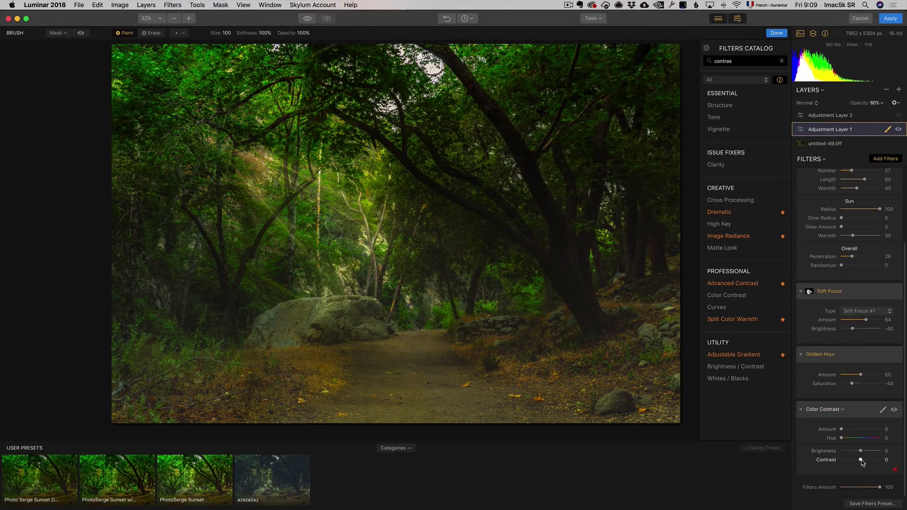
{"action": "mouse_move", "coordinate": [861, 460]}
{"action": "left_mouse_down"}
{"action": "mouse_move", "coordinate": [874, 461]}
{"action": "mouse_move", "coordinate": [864, 462]}
{"action": "left_mouse_up"}
{"action": "left_click_drag", "start_coordinate": [846, 432], "coordinate": [846, 431]}
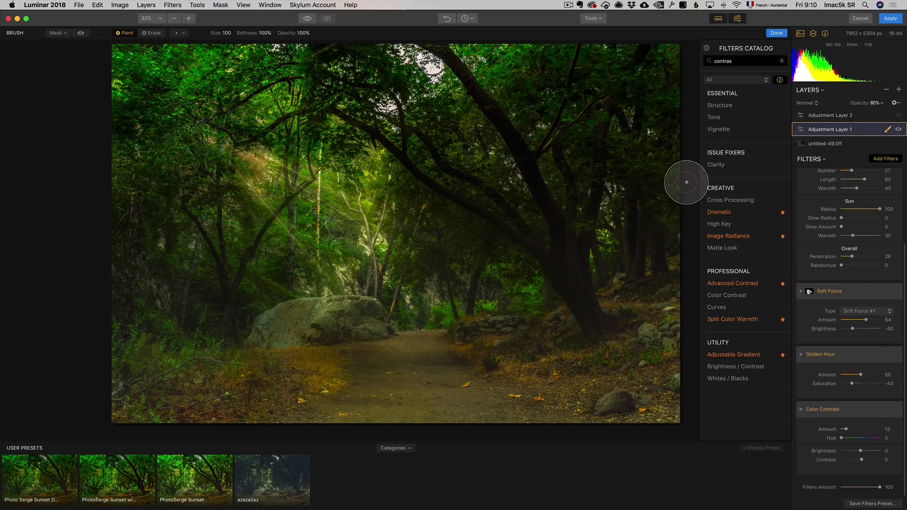
{"action": "left_click", "coordinate": [890, 18]}
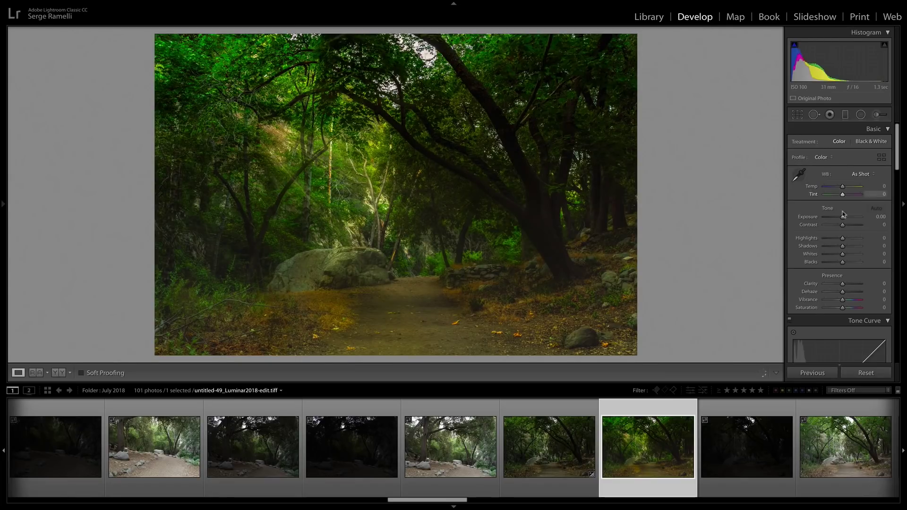
- Set Contrast +74, Shadows +100, Vibrance -36, then view the original untitled-49.dng
{"action": "left_click_drag", "start_coordinate": [842, 225], "coordinate": [854, 224]}
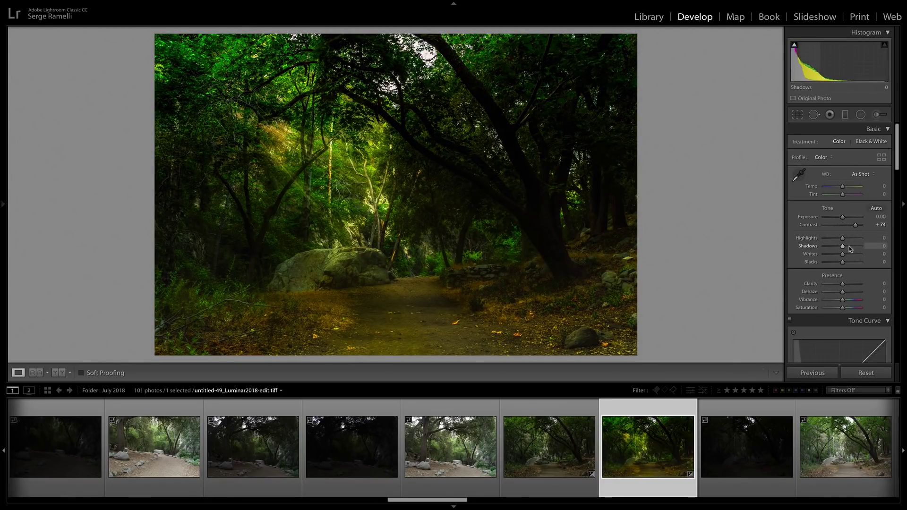
{"action": "left_click_drag", "start_coordinate": [849, 246], "coordinate": [861, 247]}
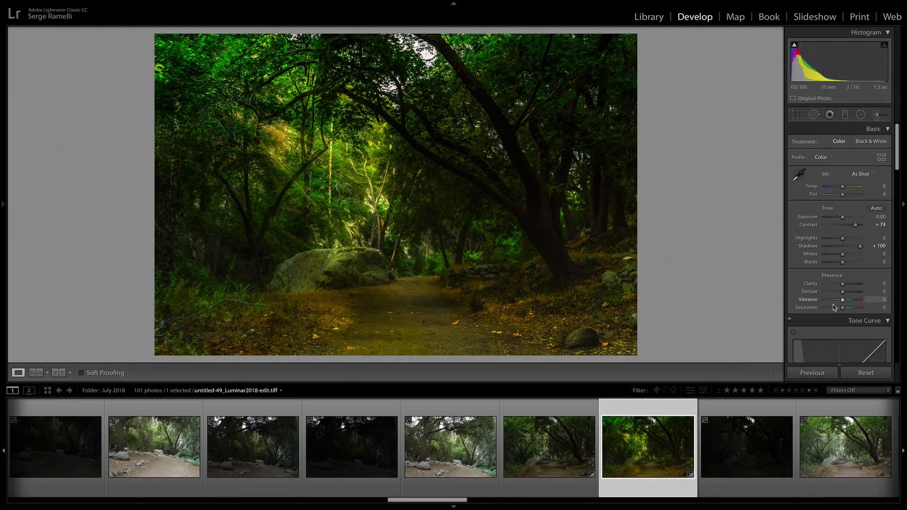
{"action": "left_click_drag", "start_coordinate": [842, 299], "coordinate": [836, 301]}
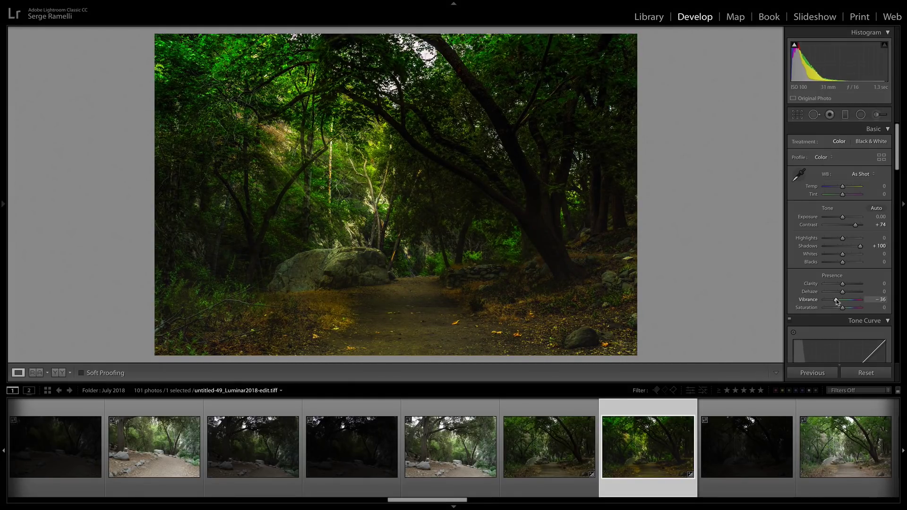
{"action": "left_click", "coordinate": [547, 445]}
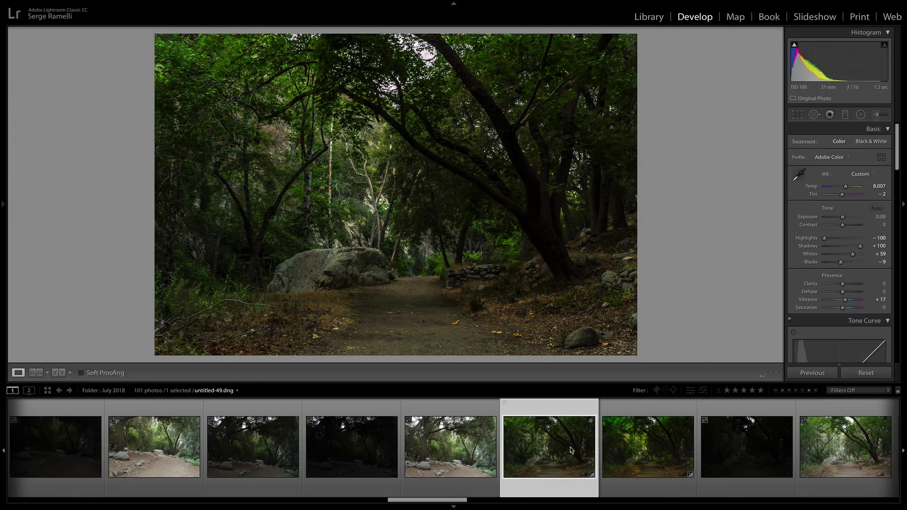
{"action": "left_click", "coordinate": [665, 444]}
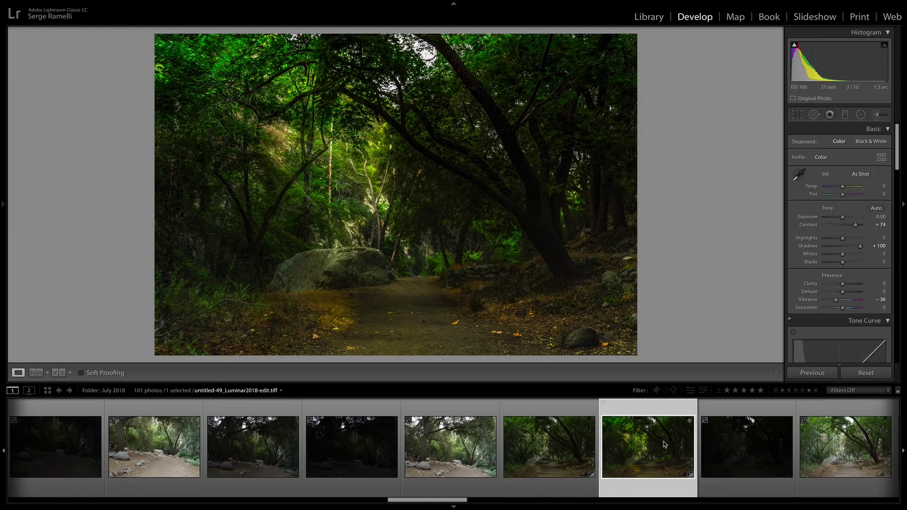